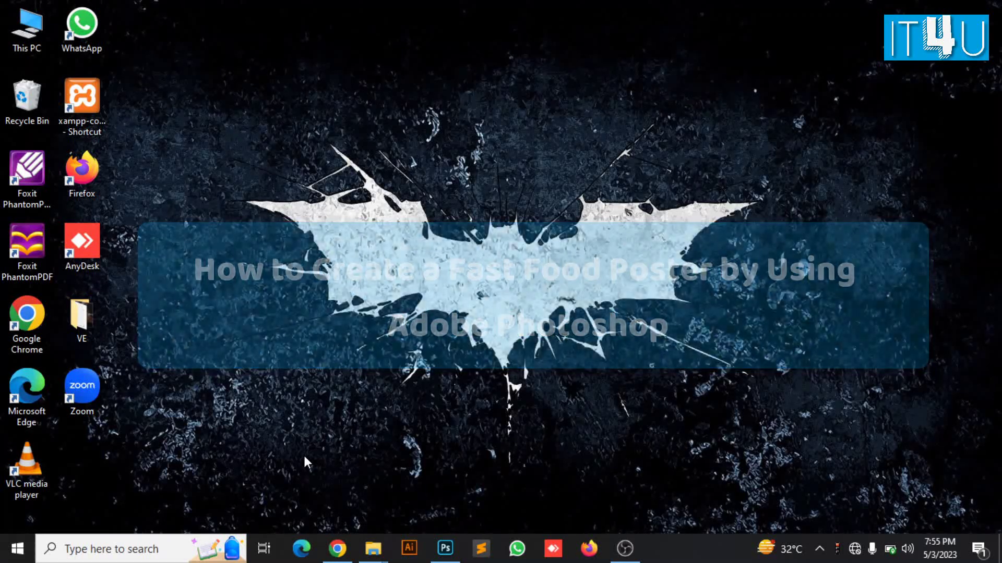
Restore the Photoshop window showing the blank 1000 × 1000 px Untitled-1 document
left_click(446, 549)
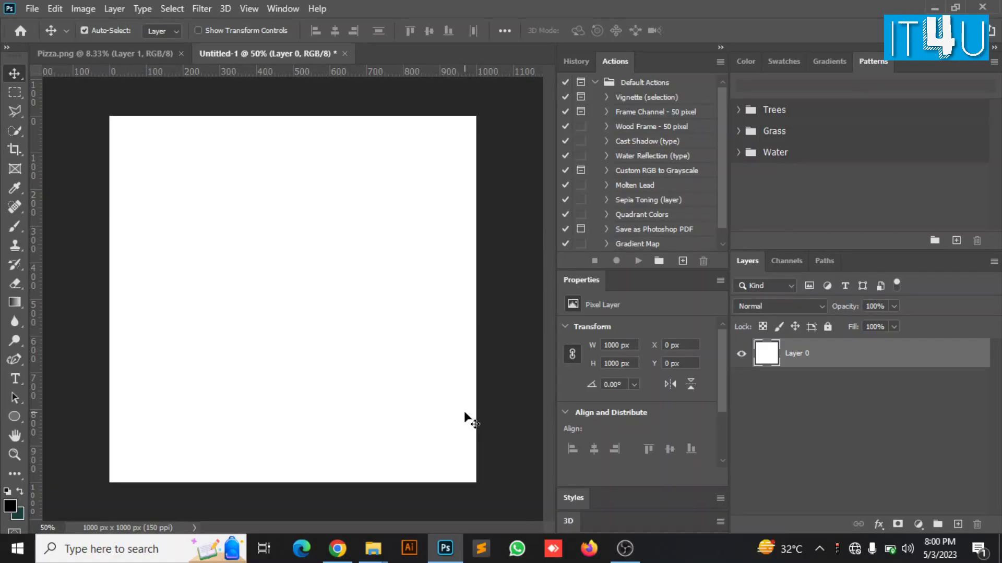
Add a Gradient Fill layer and set its style to Radial
left_click(920, 525)
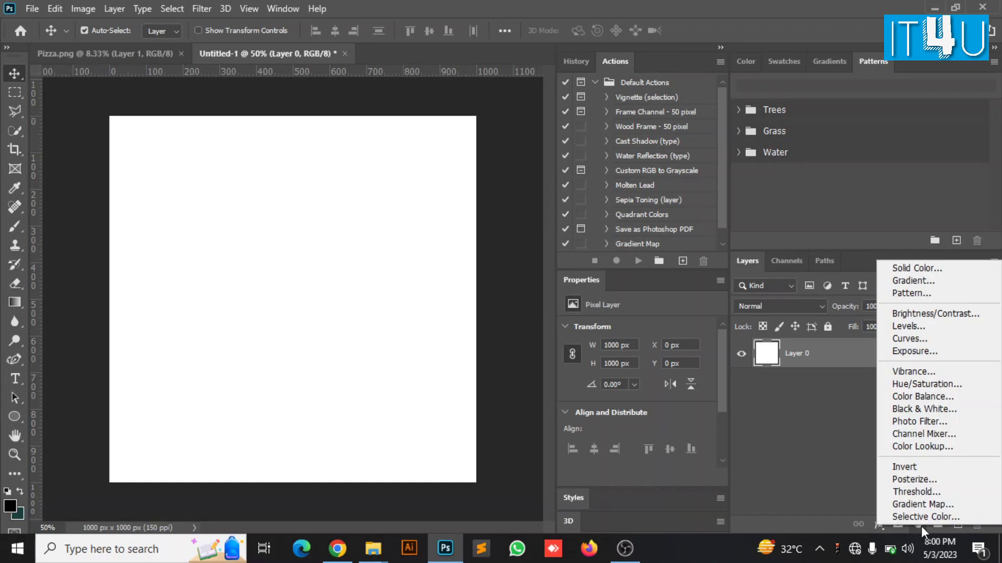
left_click(927, 282)
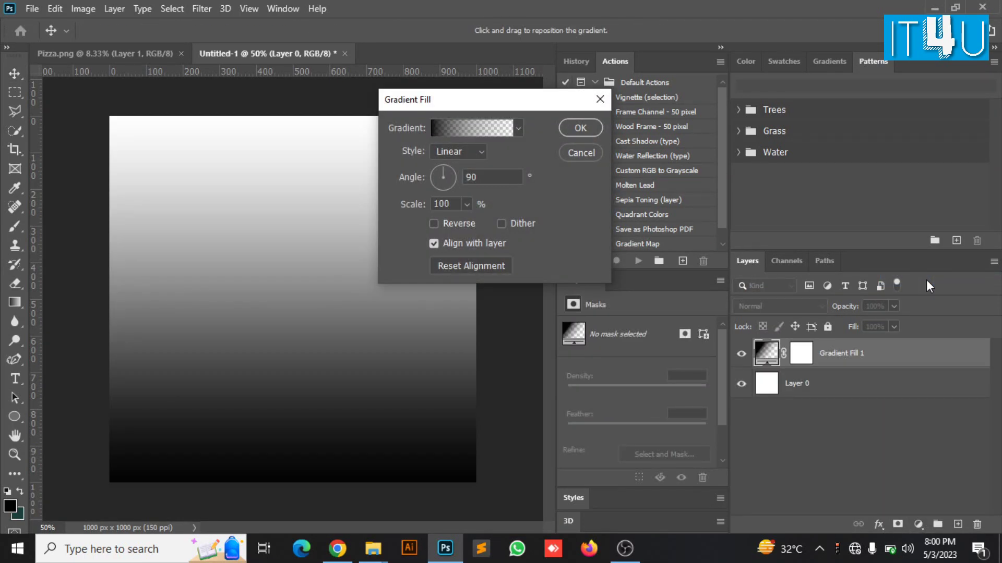
left_click(483, 154)
left_click(469, 180)
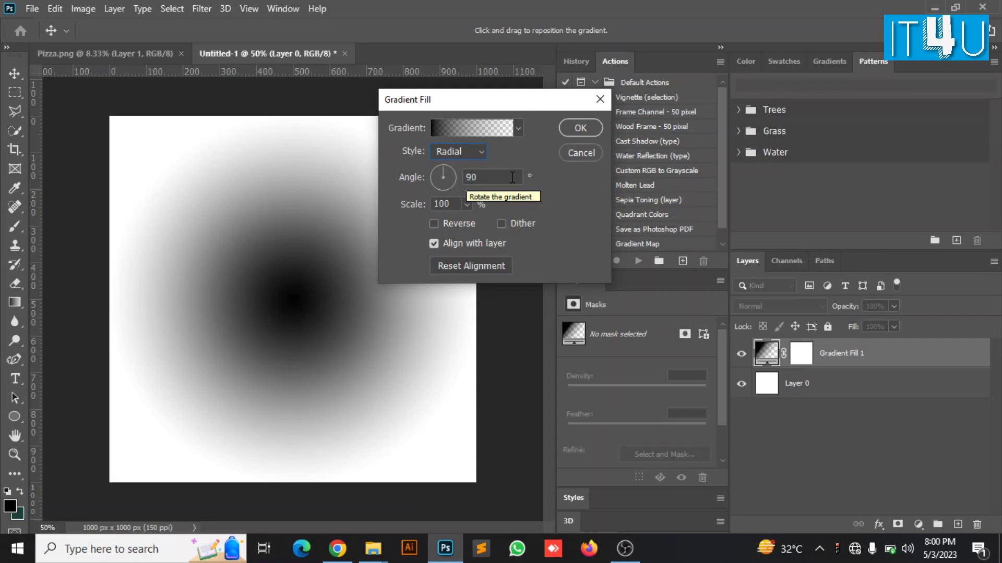
Make the gradient's left colour stop a bright red
left_click(452, 132)
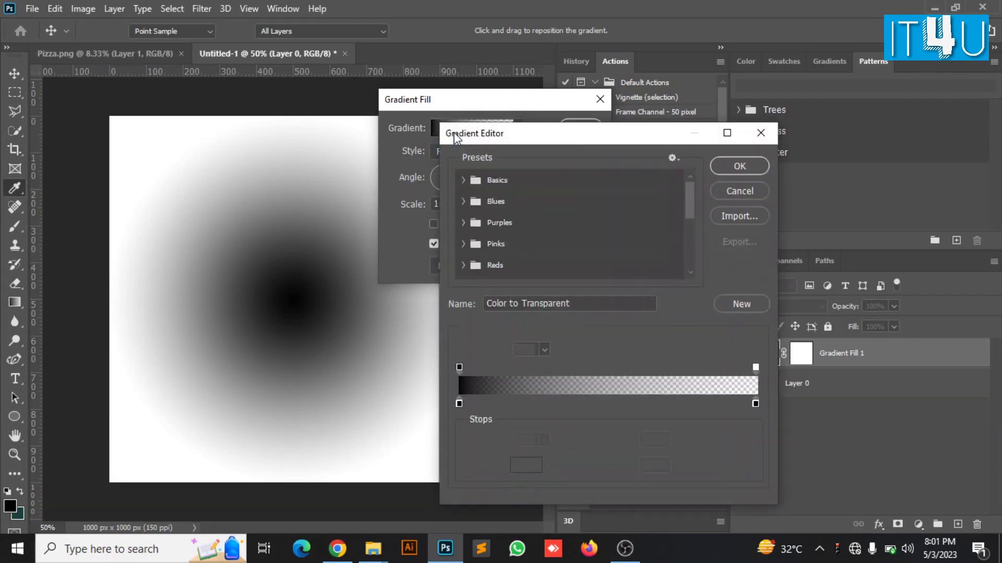
double_click(458, 403)
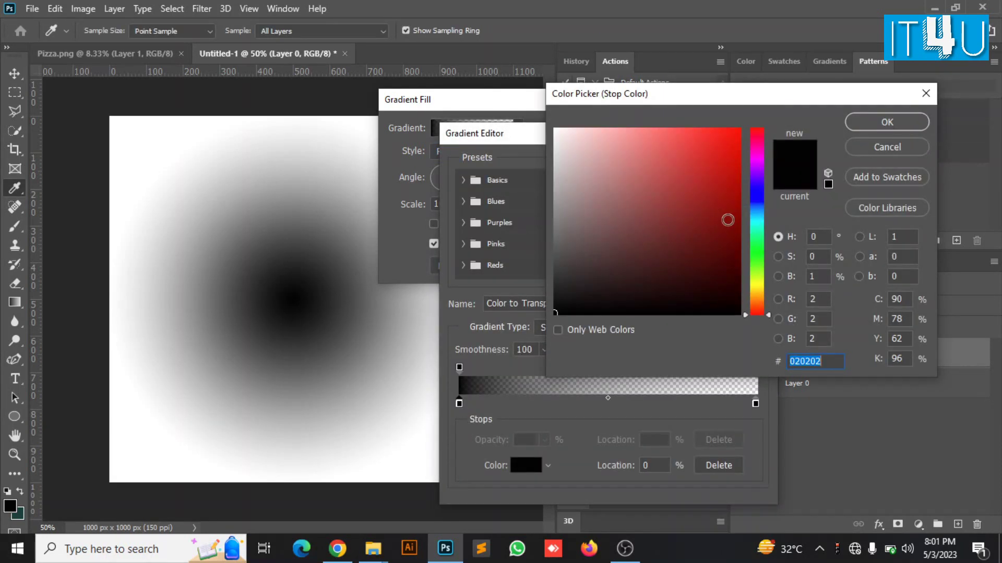
left_click(718, 178)
left_click(730, 203)
left_click(748, 314)
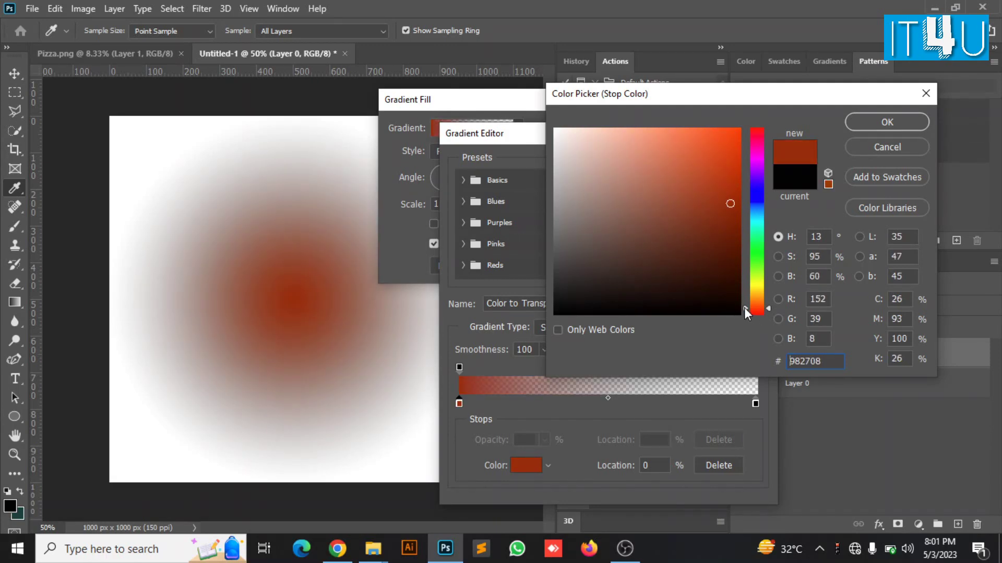
left_click(716, 173)
left_click(886, 122)
Make the right stop dark red at 100% opacity and apply the radial gradient
double_click(755, 403)
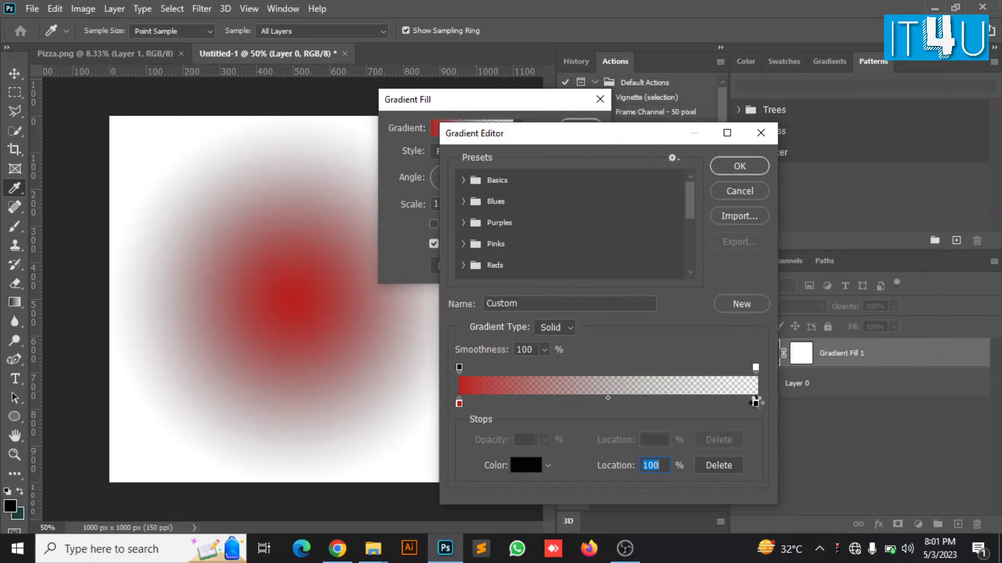
left_click(744, 274)
left_click(860, 128)
left_click(755, 367)
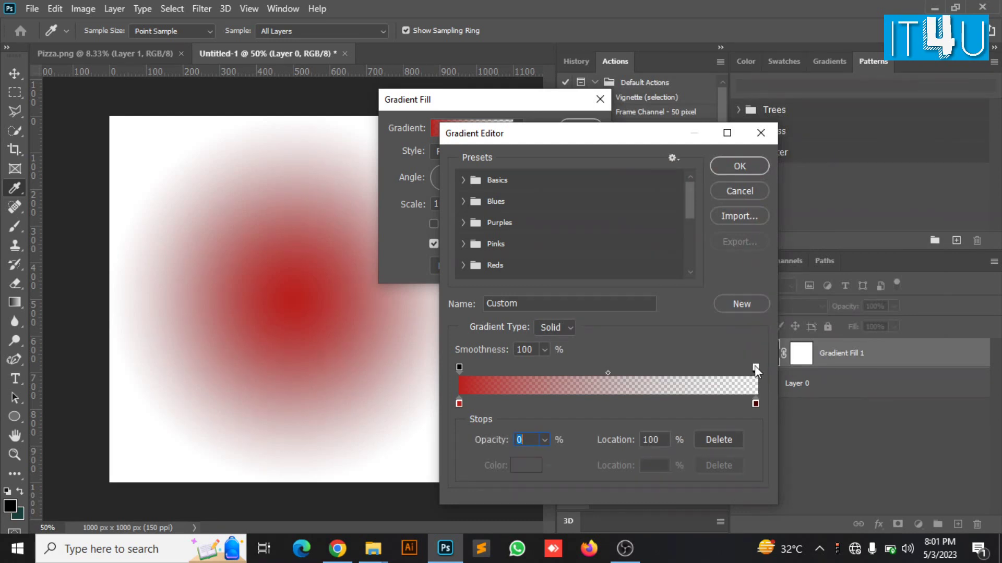
type("100")
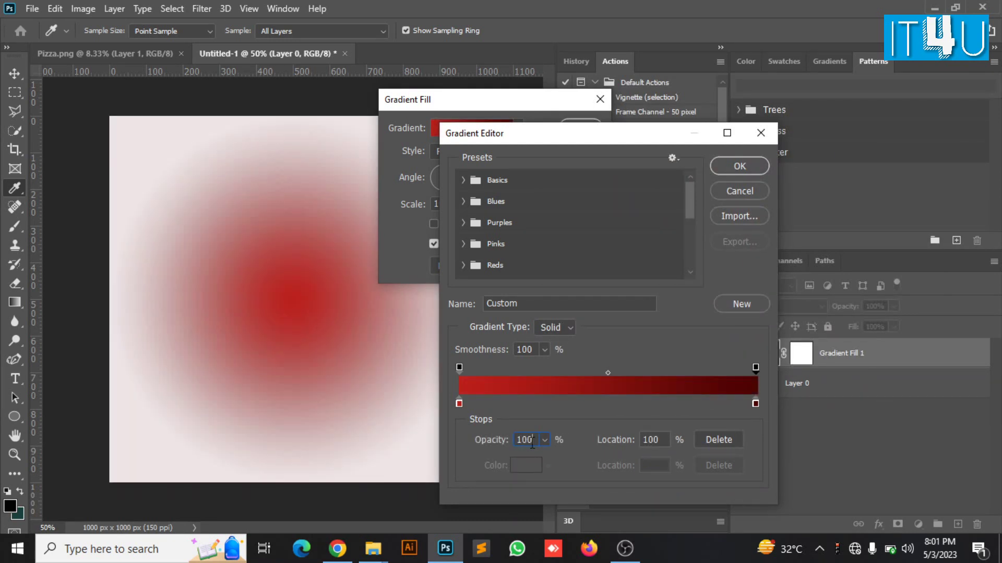
left_click(741, 165)
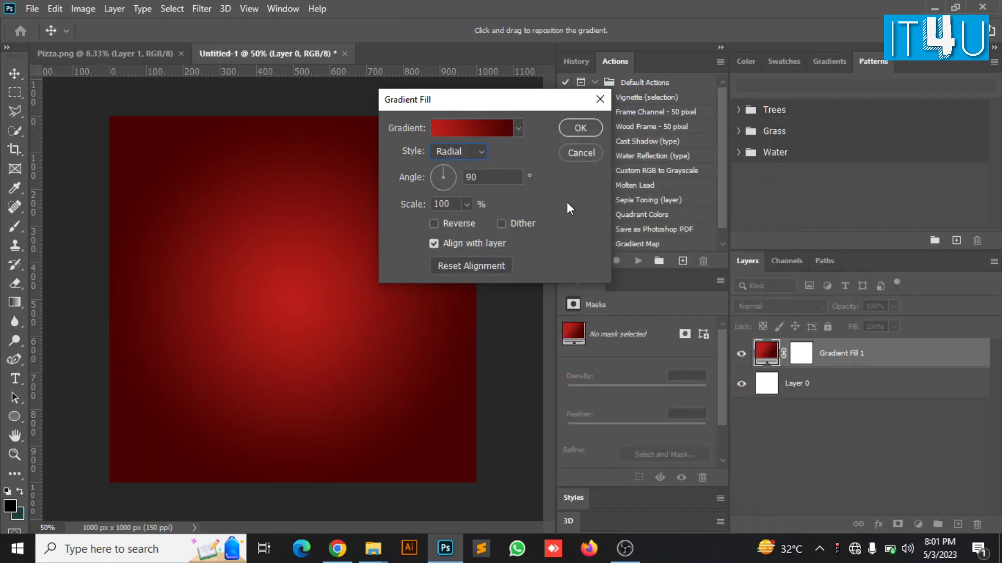
left_click(577, 131)
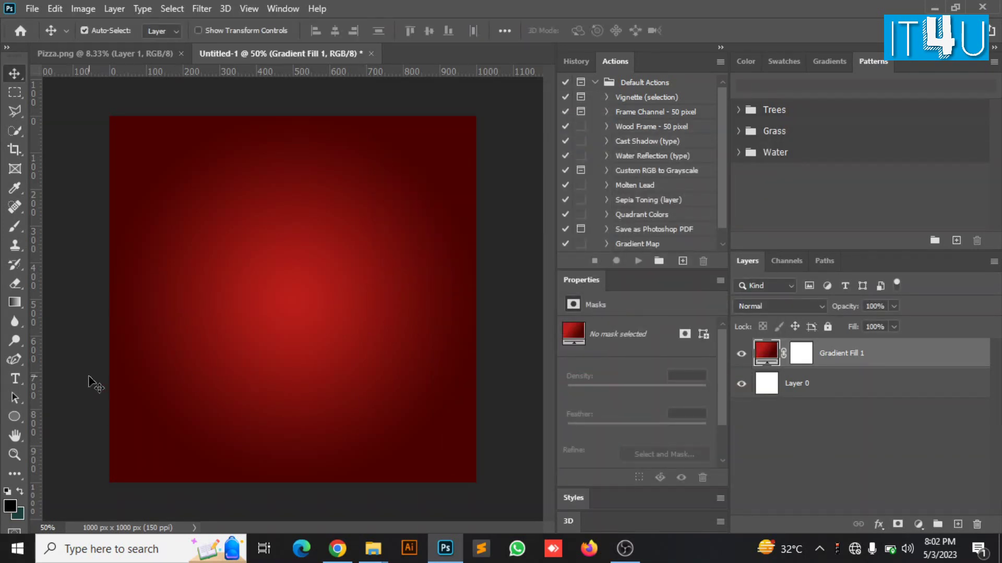
Set up the Curvature Pen Tool in Shape mode with a yellow fill
left_click(14, 359)
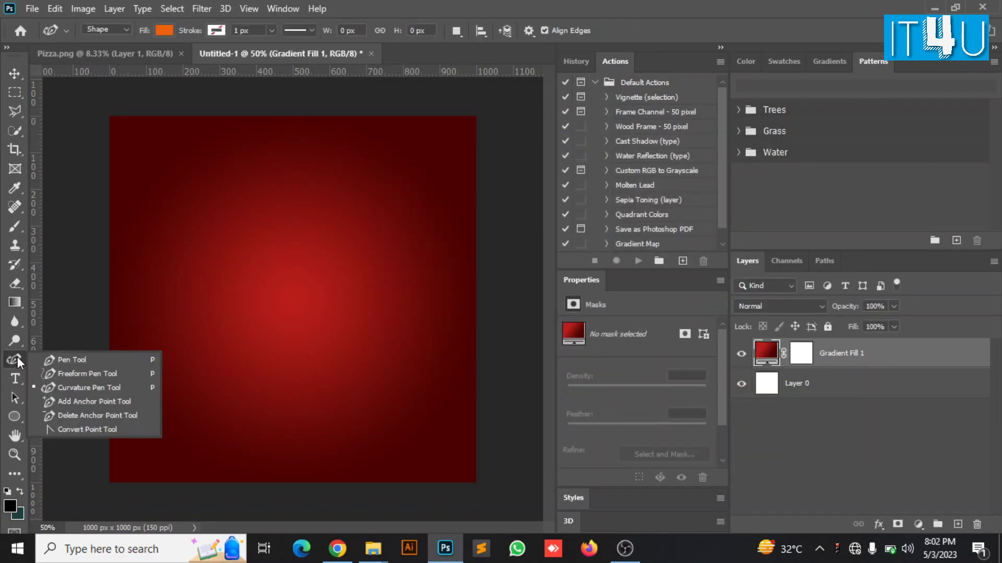
left_click(123, 386)
left_click(126, 29)
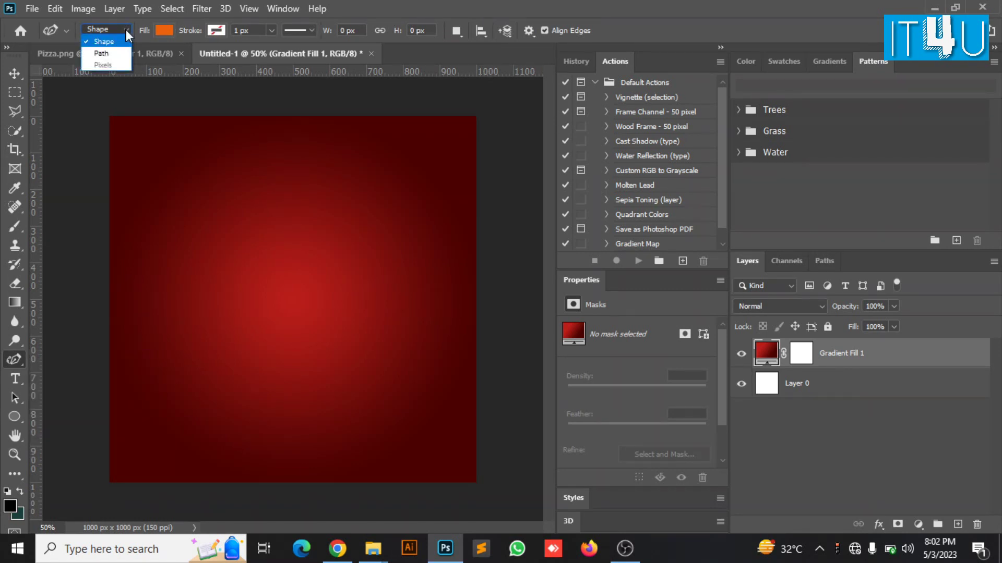
left_click(167, 32)
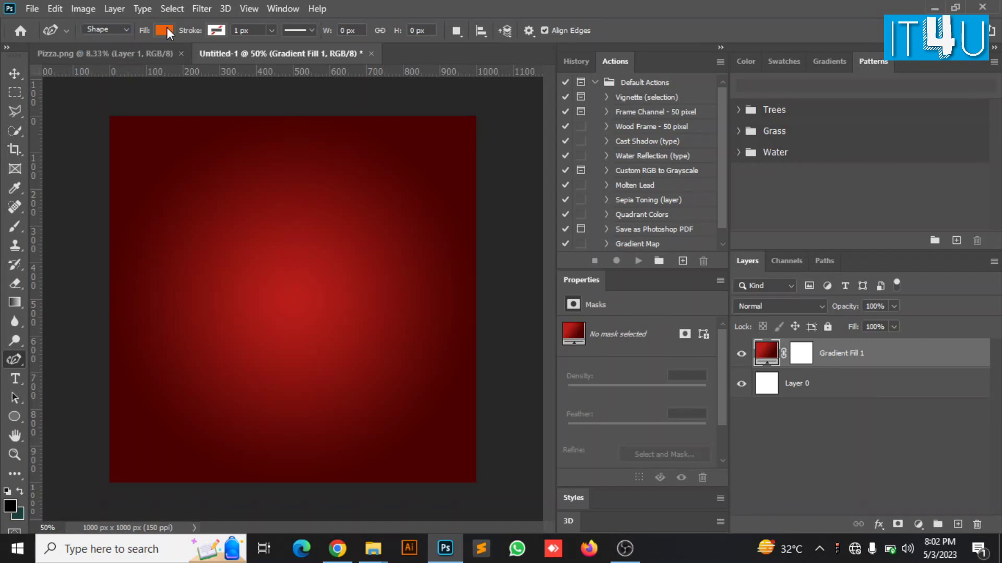
left_click(165, 31)
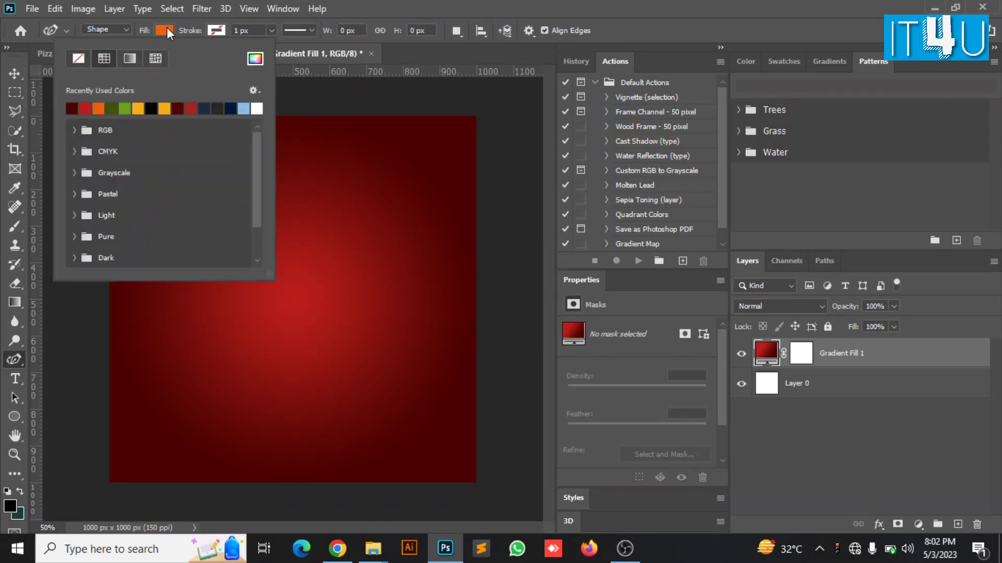
left_click(139, 109)
left_click(138, 110)
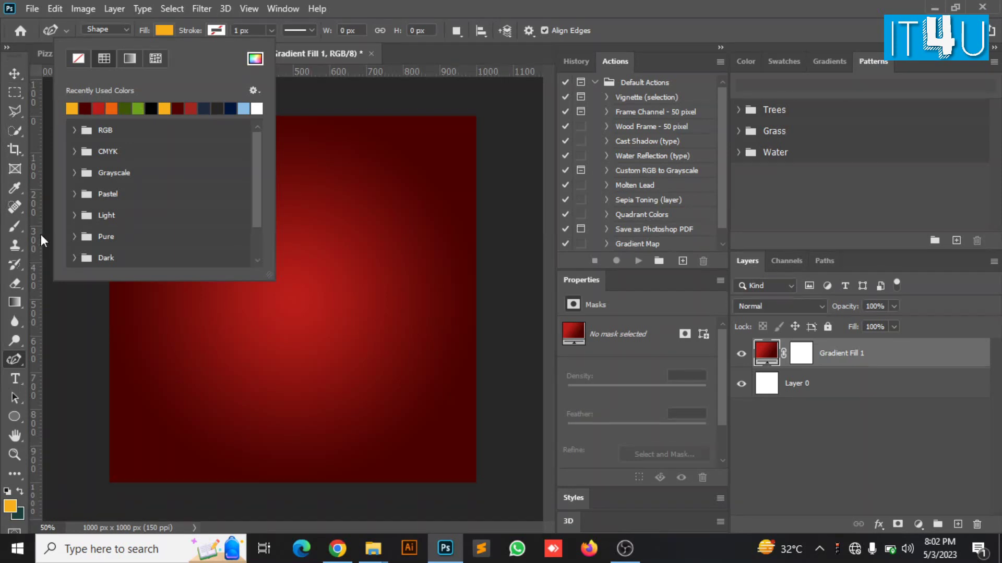
left_click(12, 356)
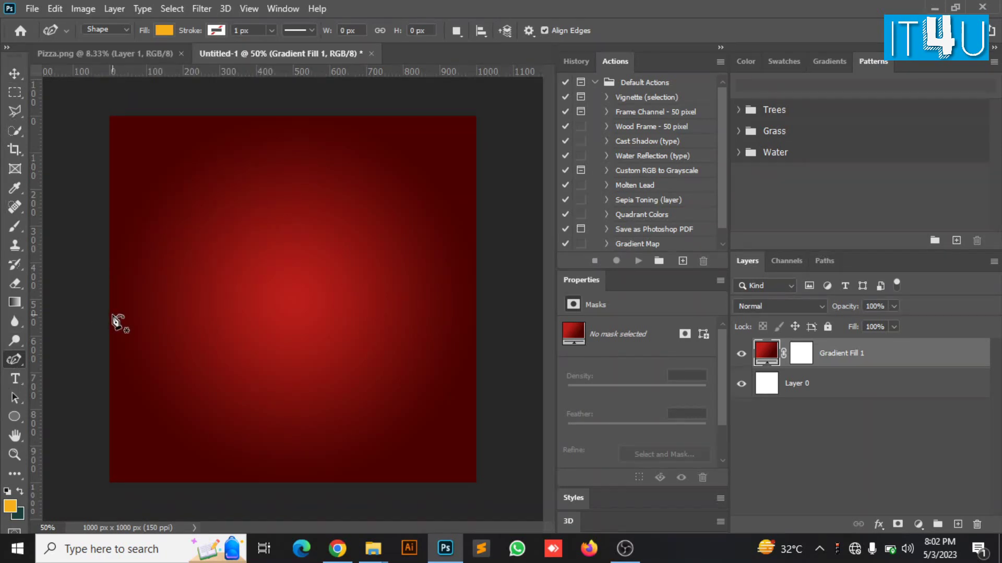
Draw a closed wavy shape sweeping across the middle of the canvas
left_click(72, 233)
left_click(311, 306)
left_click(515, 241)
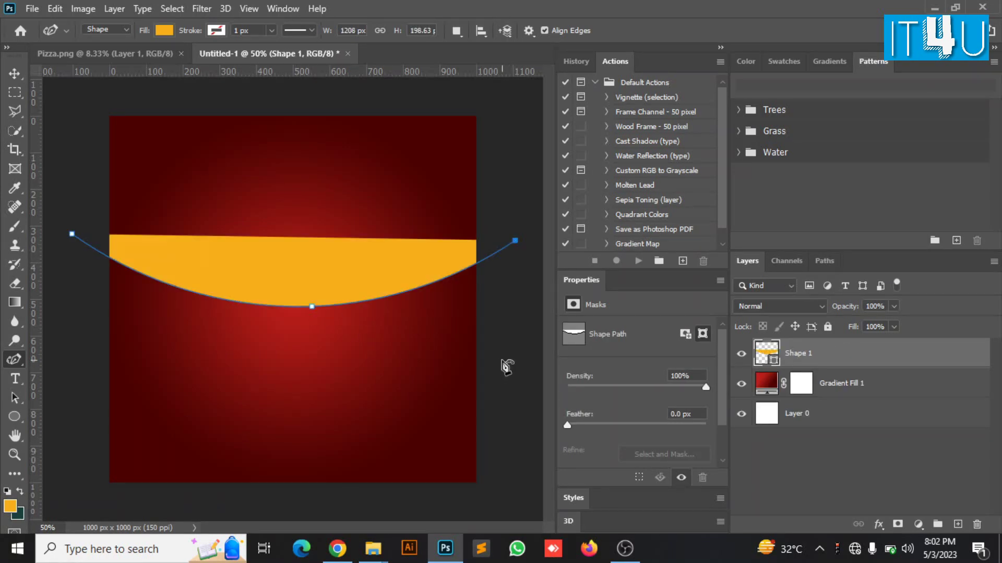
left_click(495, 361)
left_click(339, 432)
left_click(188, 393)
left_click(85, 497)
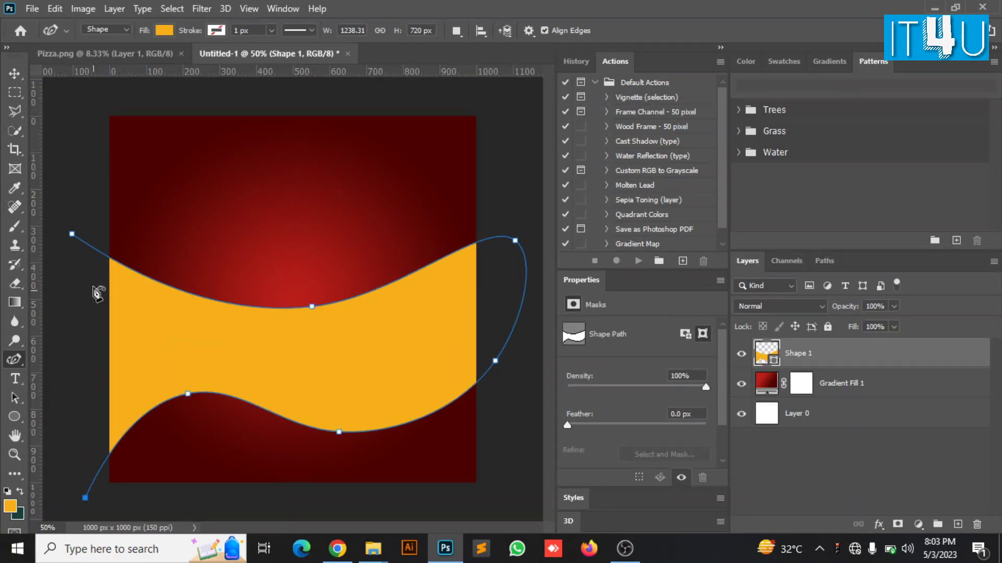
left_click(72, 234)
left_click(14, 74)
left_click(64, 166)
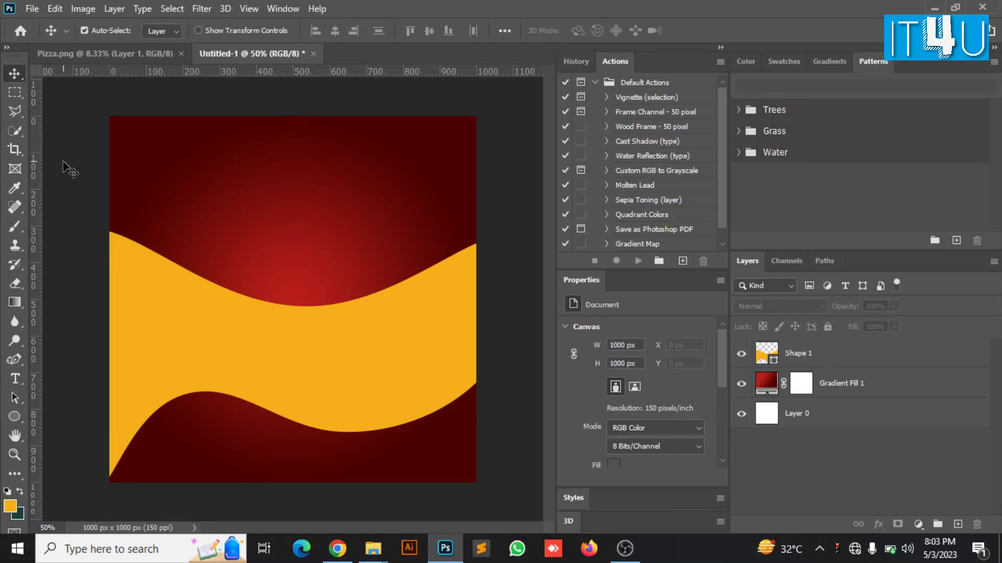
Duplicate Gradient Fill 1 with Ctrl+J and merge the copy with Shape 1 using Ctrl+E
left_click(877, 398)
key("ctrl+j")
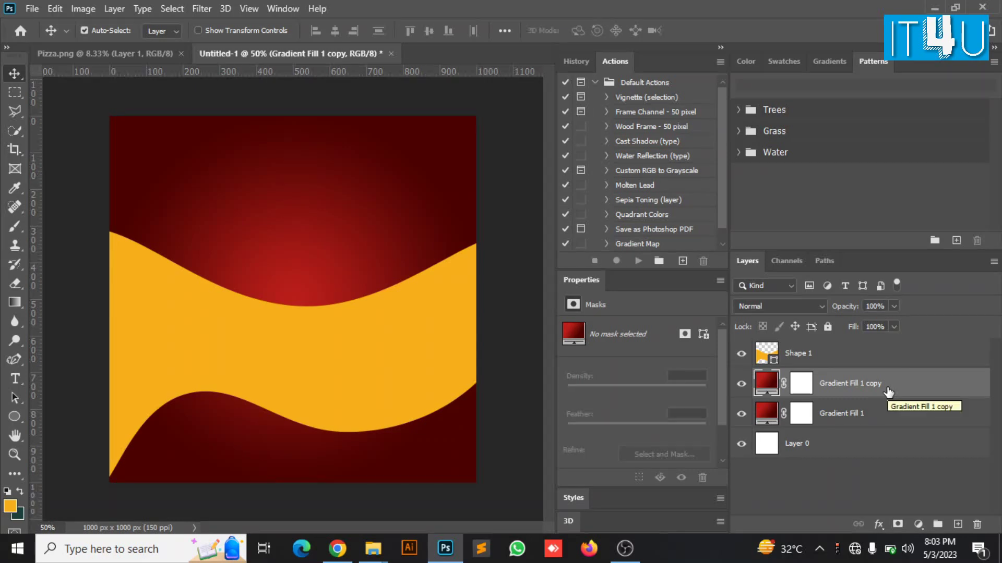
left_click(850, 358, "shift")
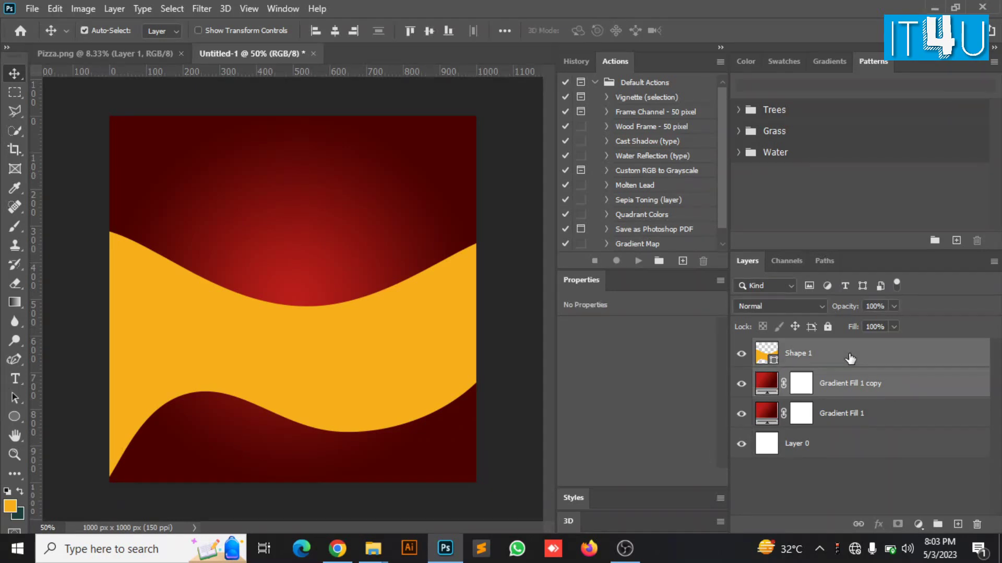
key("ctrl+e")
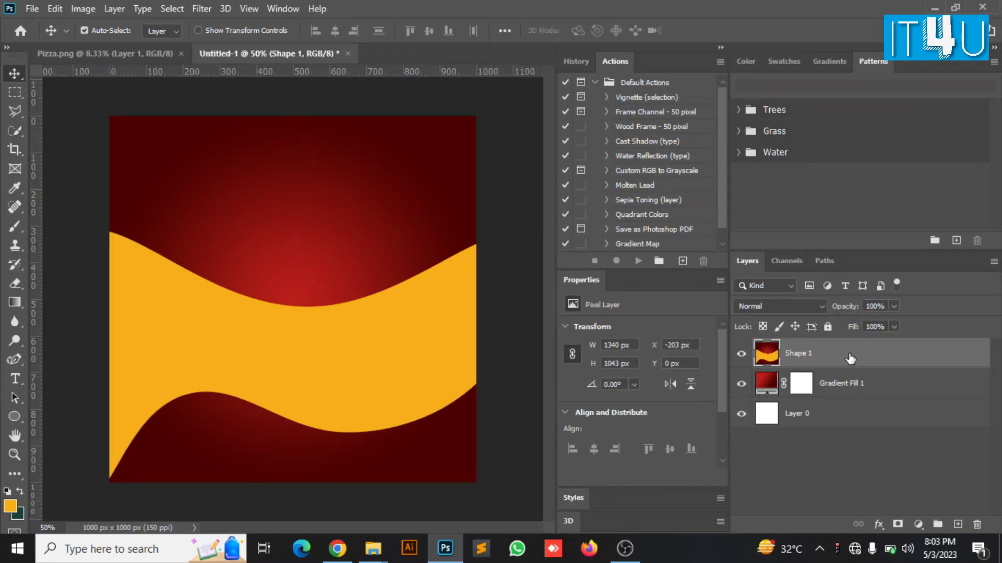
Apply the Filter Gallery's Sprayed Strokes to the wave with stroke length 18 and spray radius 6
left_click(201, 8)
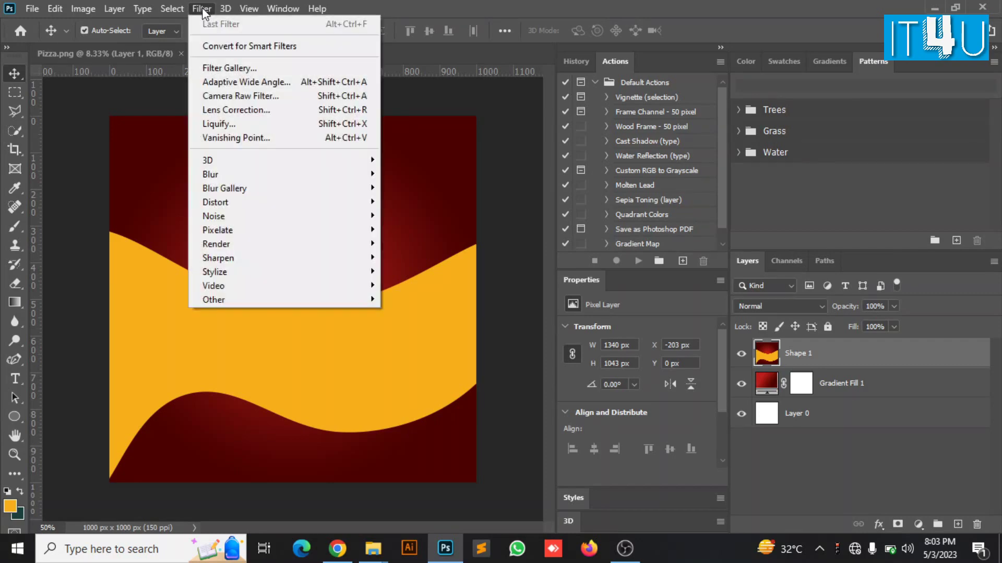
left_click(218, 64)
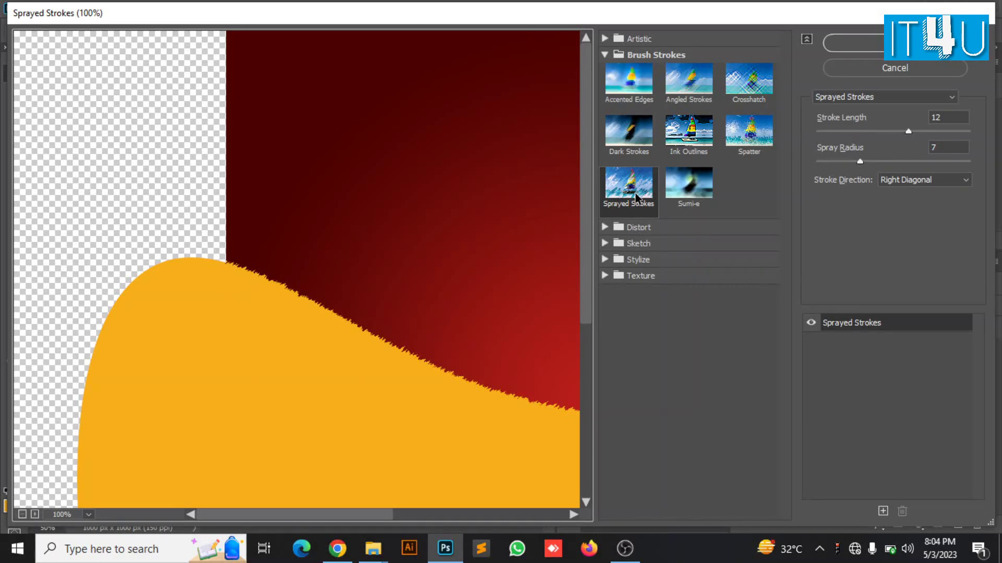
left_click(629, 133)
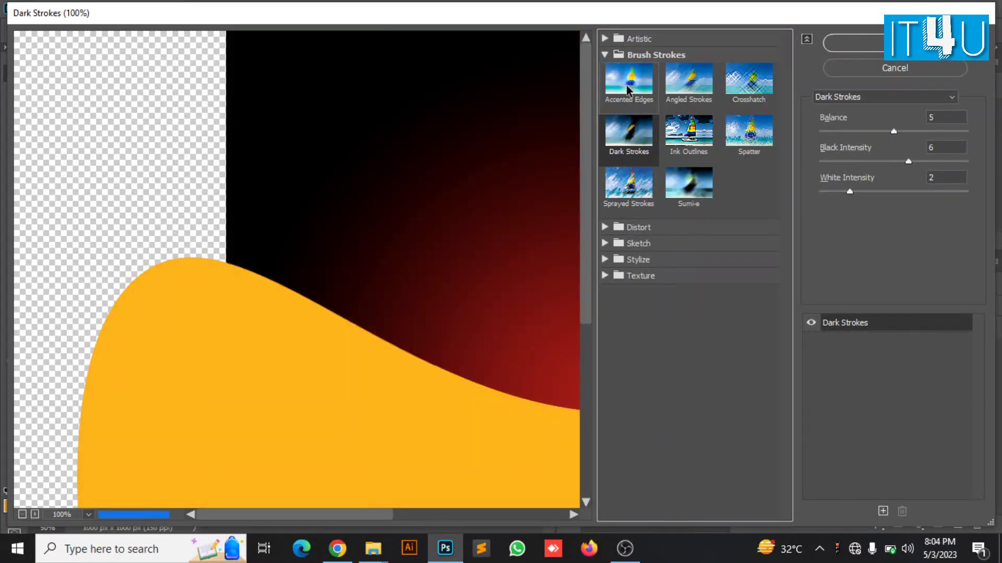
left_click(628, 97)
left_click(628, 131)
left_click(628, 182)
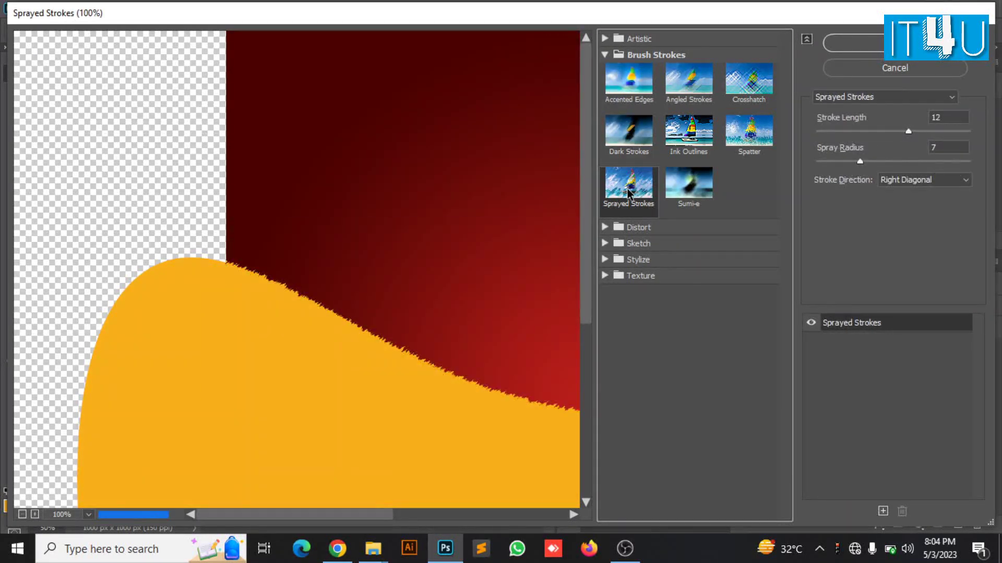
left_click_drag(908, 131, 954, 132)
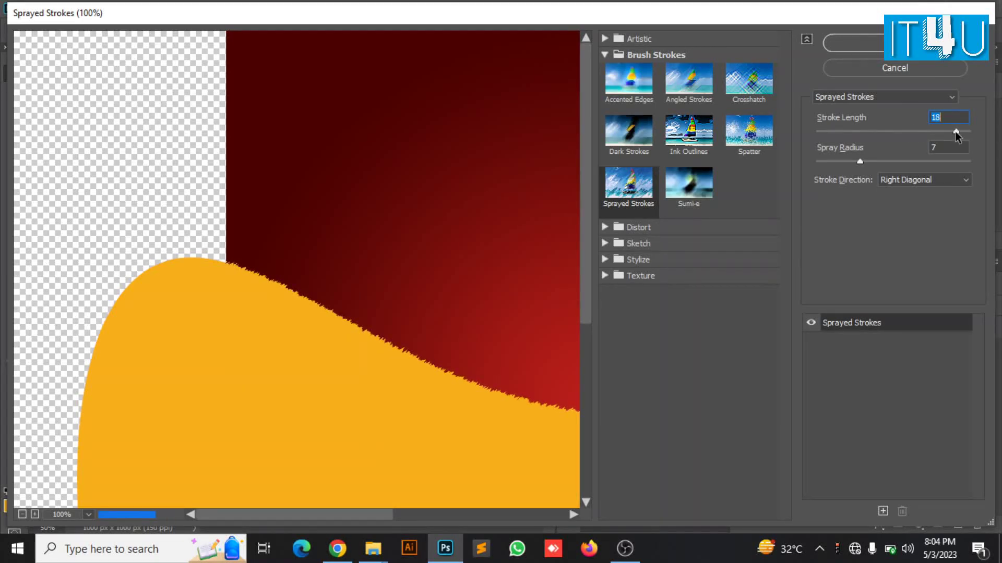
left_click_drag(859, 162, 876, 162)
left_click(875, 44)
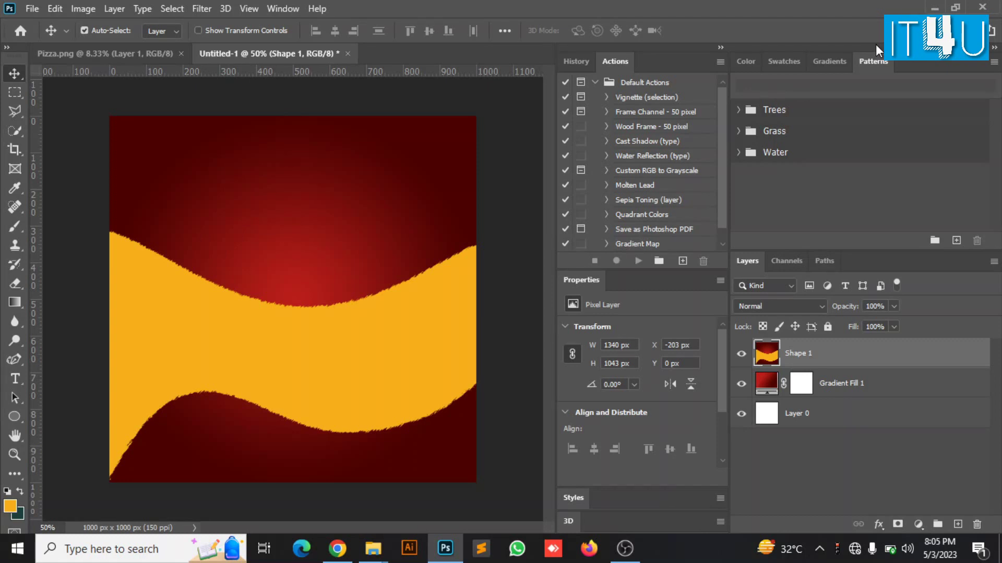
Drag the pizza from Pizza.png into the poster, scale it down and tilt it about 24°
left_click(111, 52)
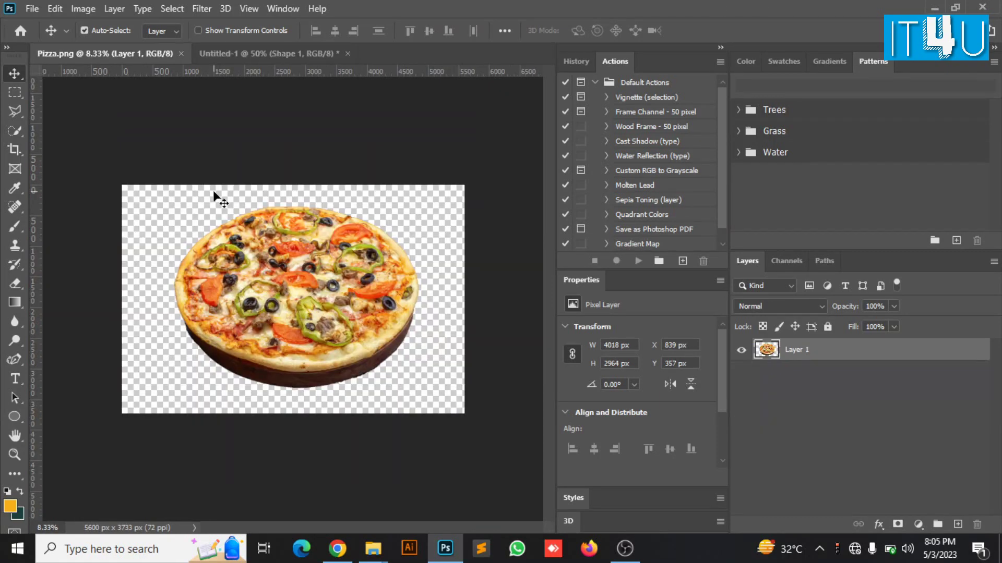
left_click_drag(213, 190, 280, 296)
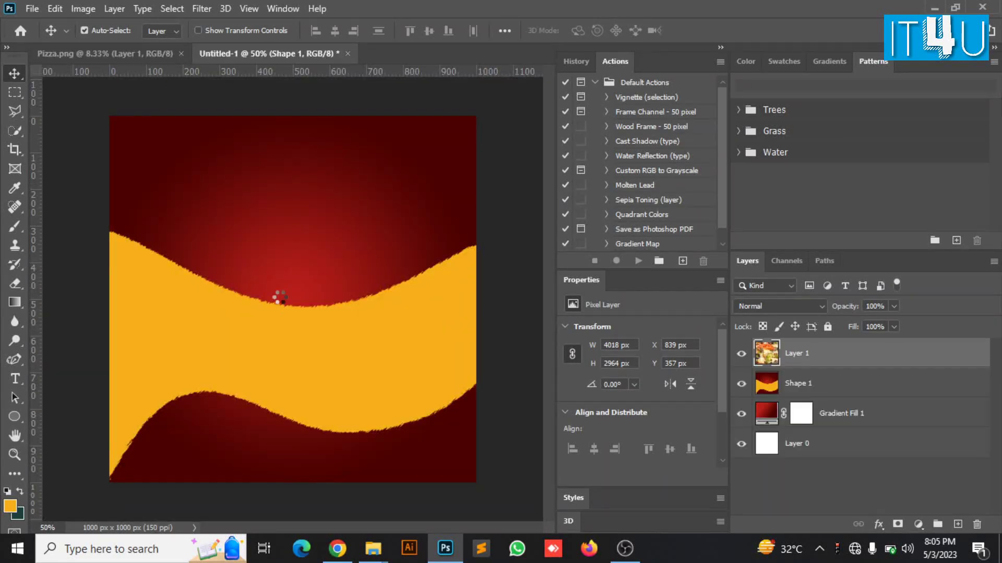
key("ctrl+t")
left_click_drag(297, 336, 202, 273)
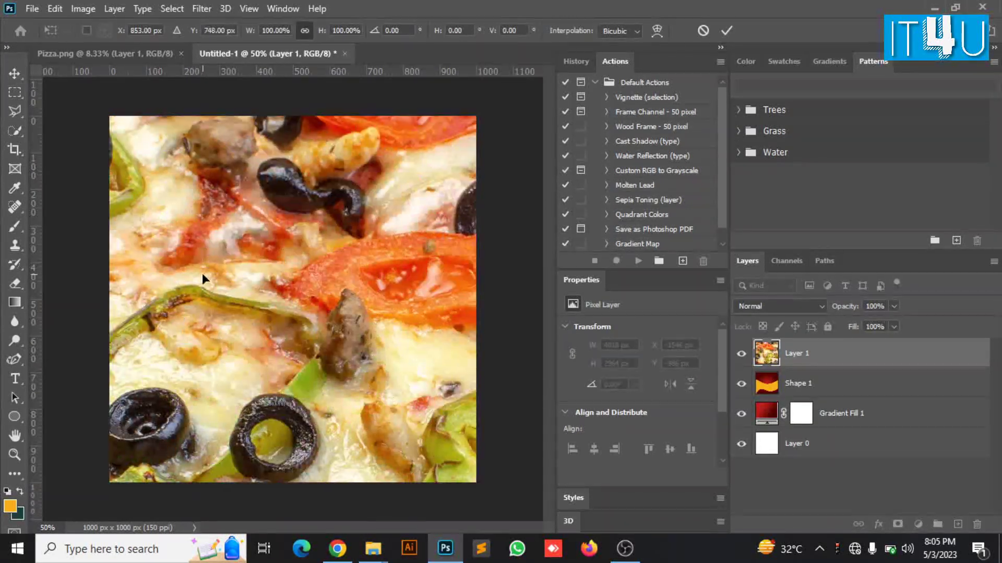
key("ctrl+minus")
key("ctrl+minus")
key("ctrl+minus")
left_click_drag(264, 327, 329, 304)
left_click_drag(340, 362, 315, 365)
key("ctrl+plus")
key("ctrl+plus")
key("Return")
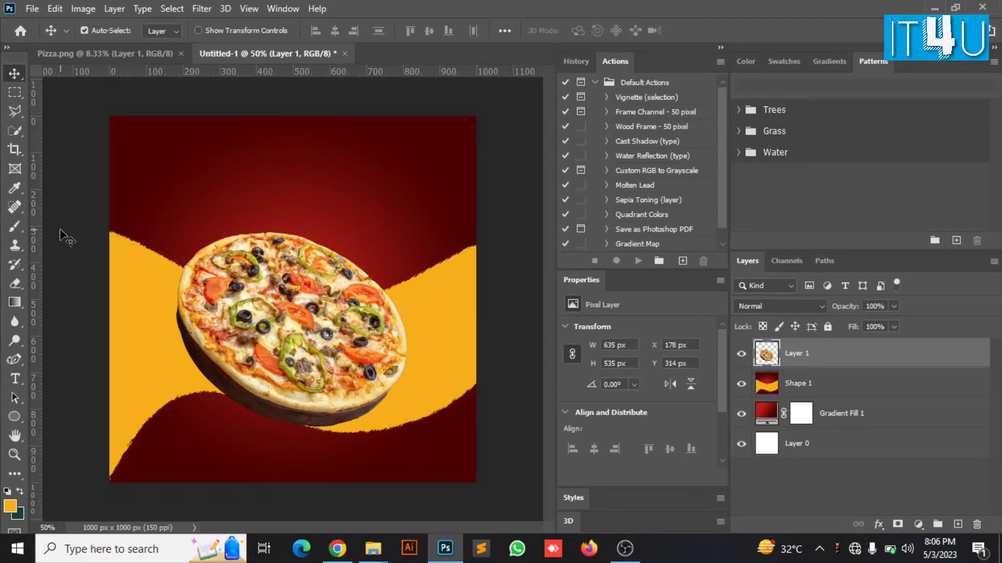
Draw a thin black-filled ellipse just below the pizza with the Ellipse Tool
left_click(12, 417)
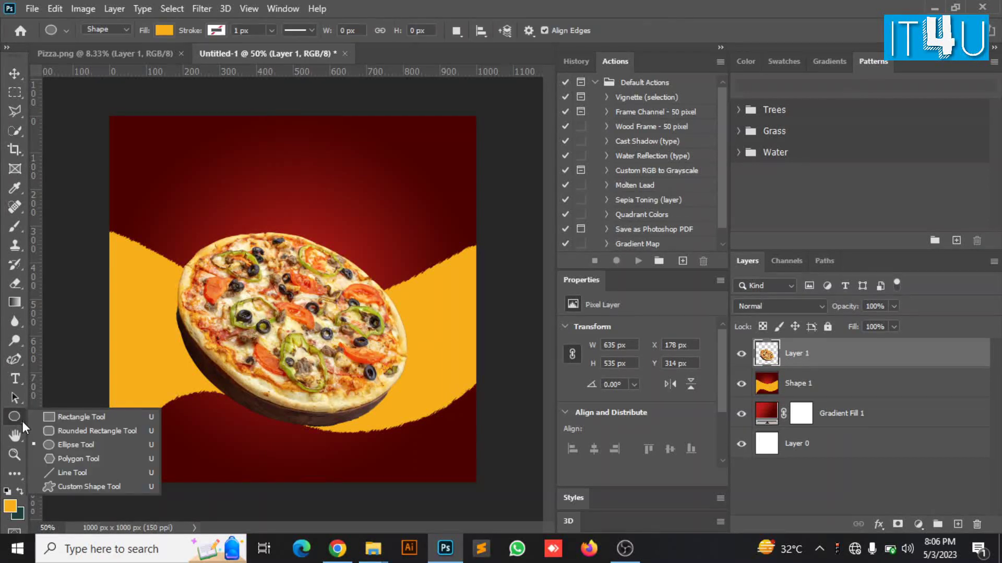
left_click(98, 445)
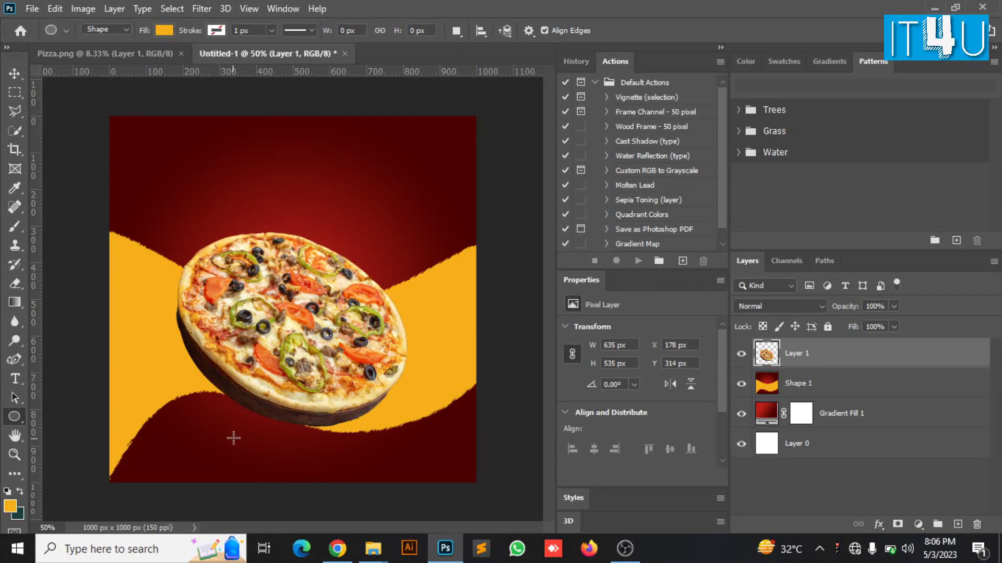
left_click_drag(233, 431, 393, 435)
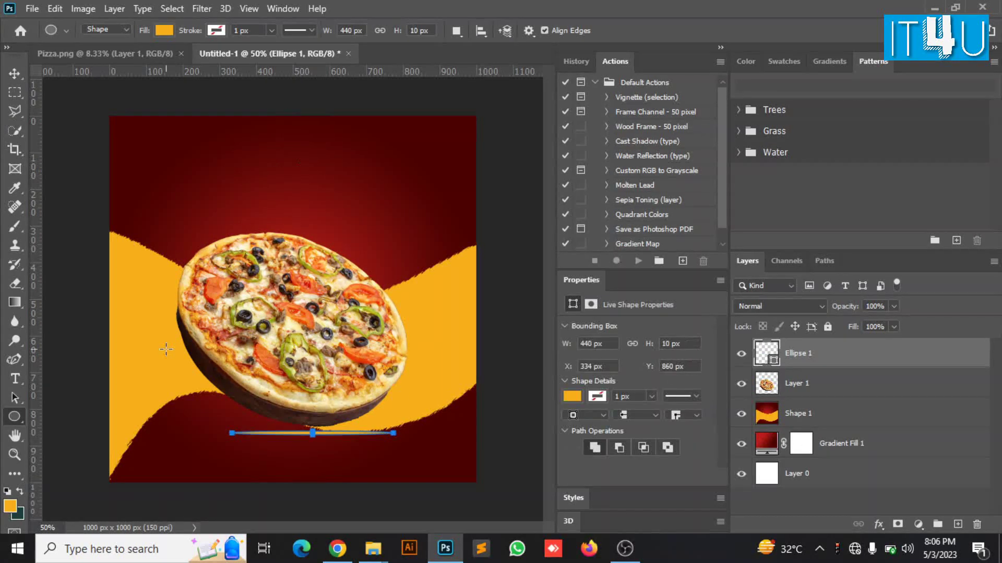
left_click(162, 30)
left_click(162, 29)
left_click(161, 29)
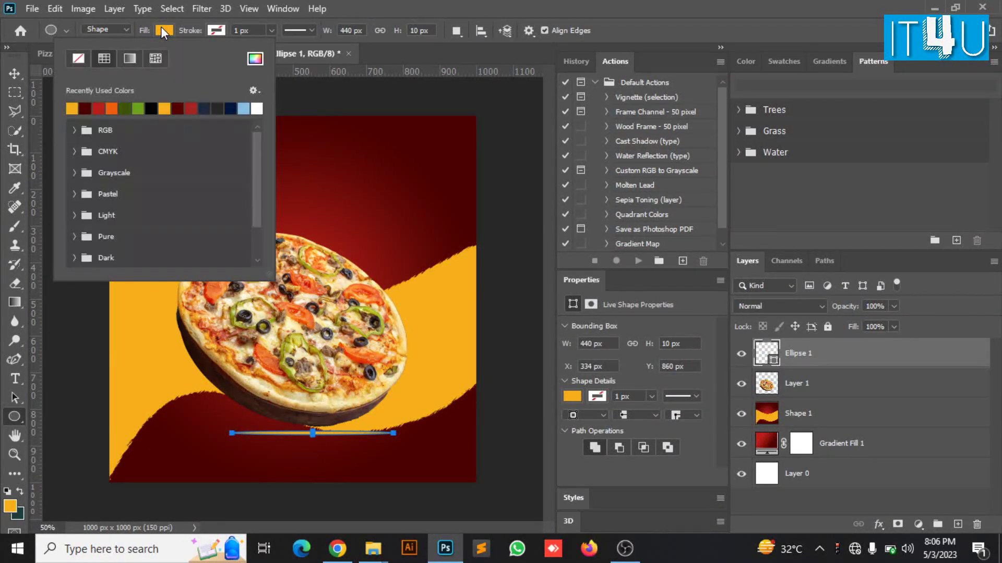
left_click(151, 108)
left_click(151, 108)
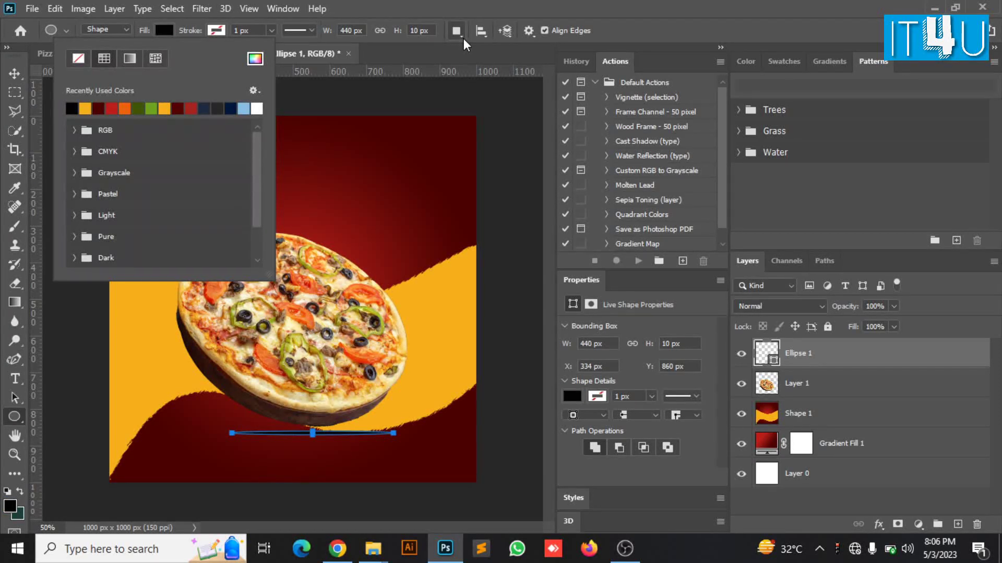
left_click(430, 341)
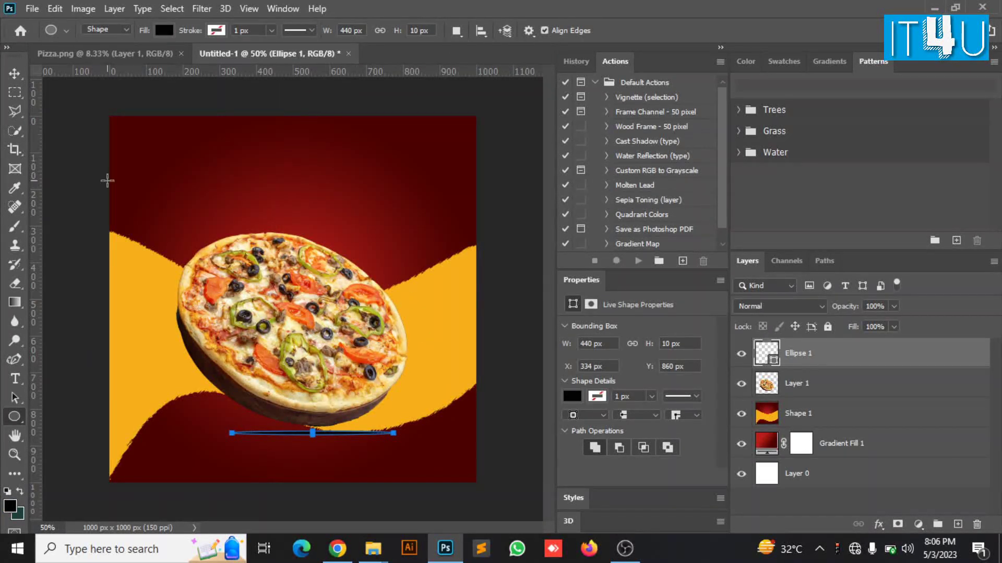
Stretch the shadow ellipse slightly taller to about 440 × 24 px
key("ctrl+t")
left_click_drag(313, 434, 312, 440)
key("Return")
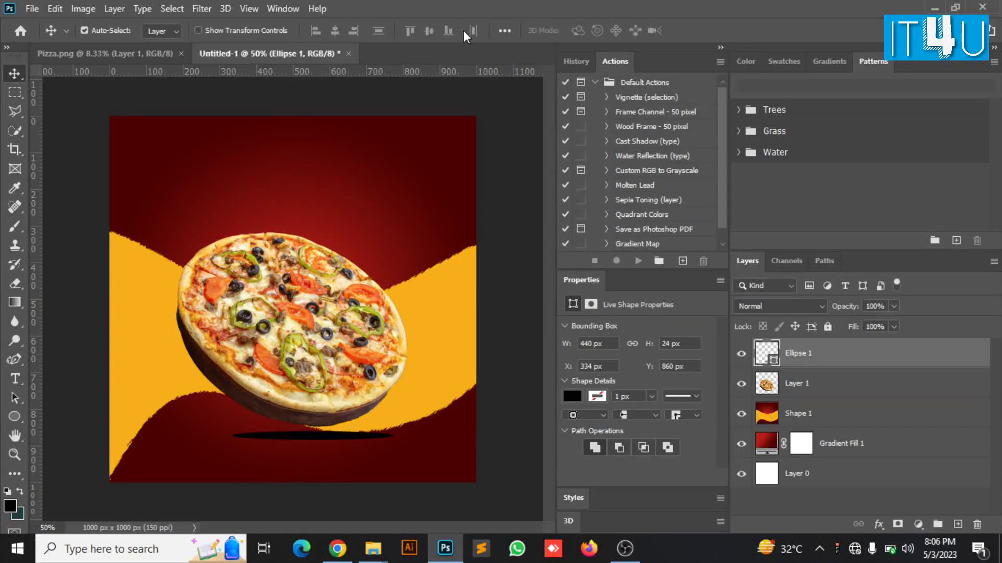
Convert the ellipse to a smart object and give it a 7.8-pixel Gaussian Blur
left_click(200, 8)
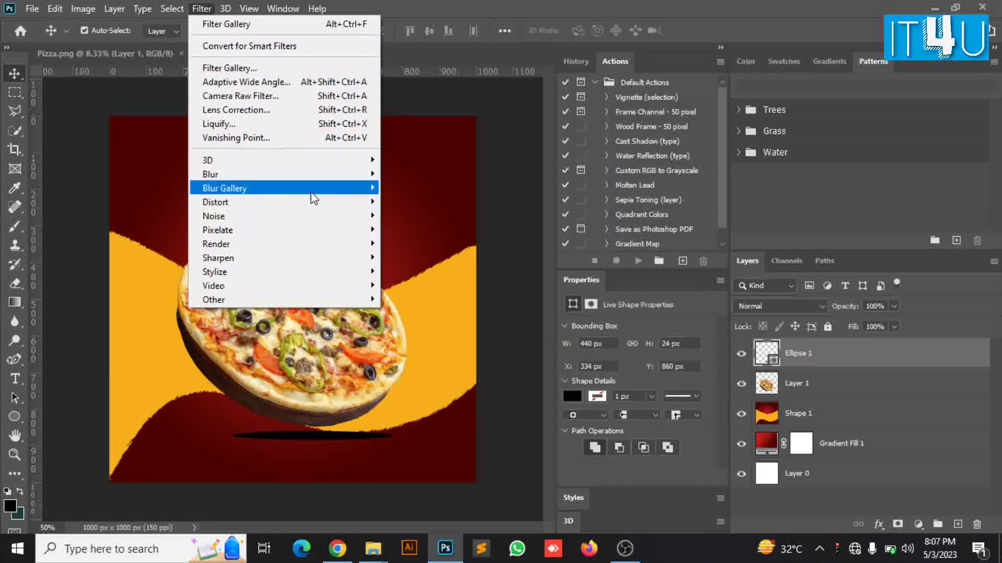
mouse_move(312, 195)
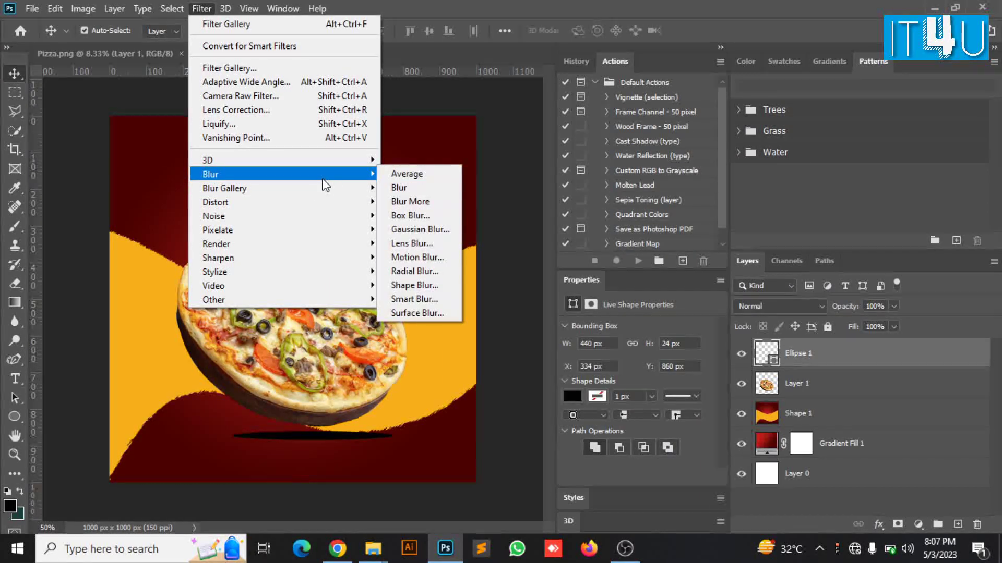
left_click(398, 229)
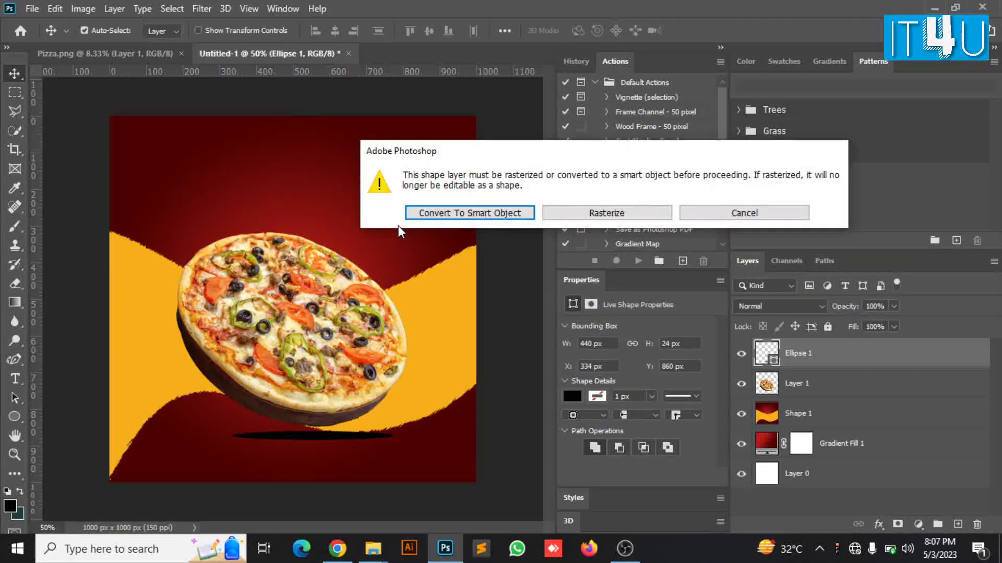
left_click(461, 217)
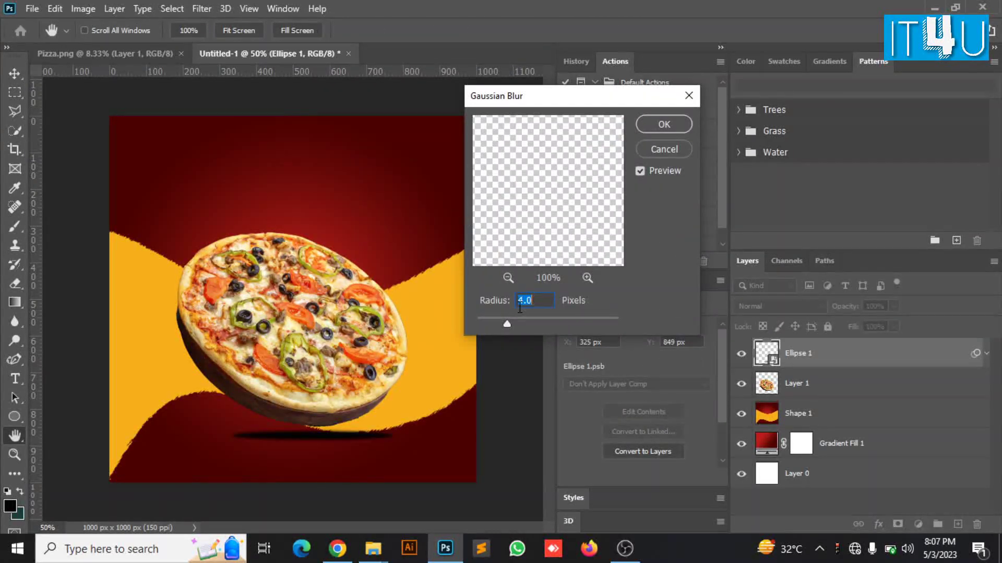
left_click_drag(507, 322, 525, 322)
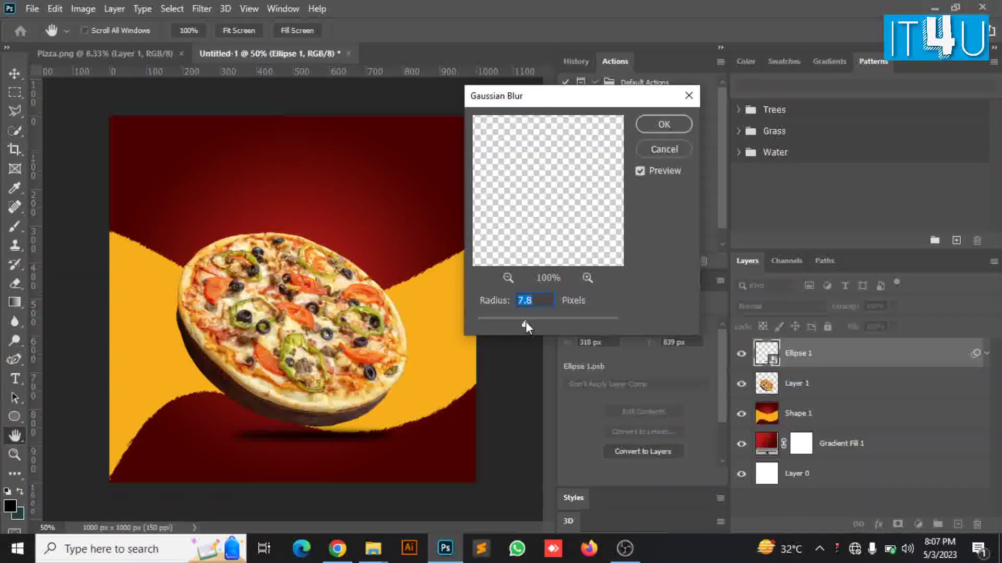
left_click(671, 124)
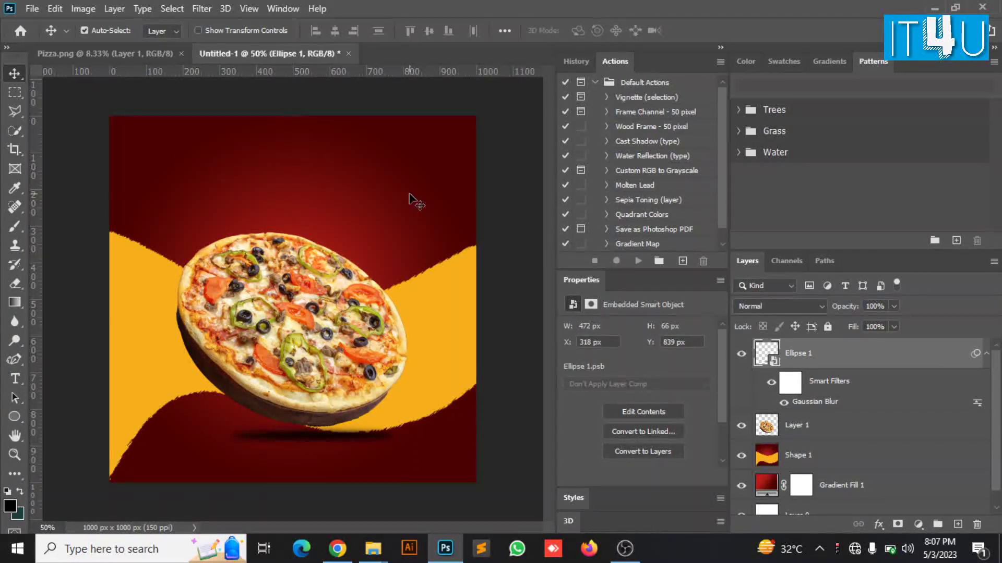
Alt-drag a copy of the pizza and scale it to about 74% beside the first
left_click(326, 336)
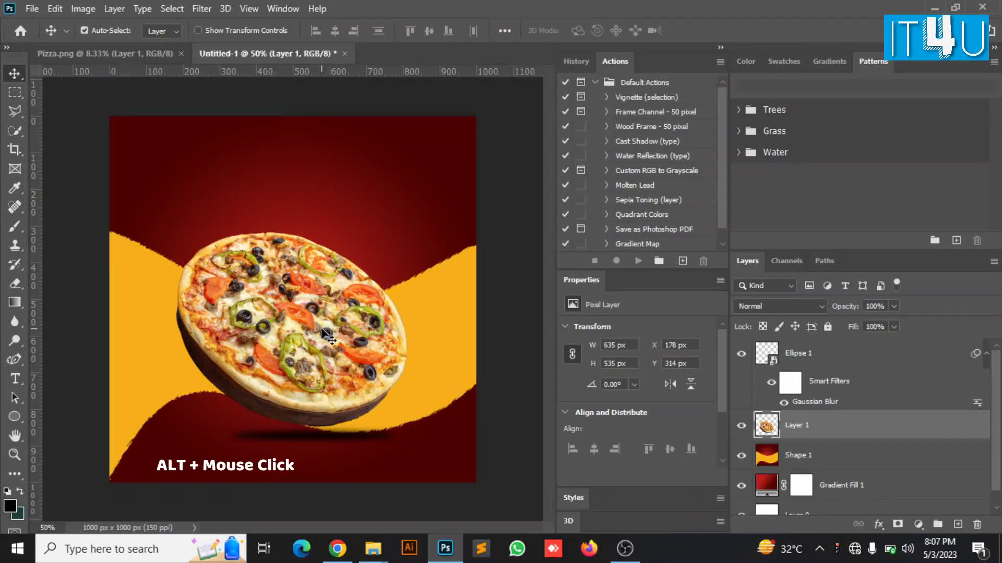
left_click_drag(308, 323, 376, 245, "alt")
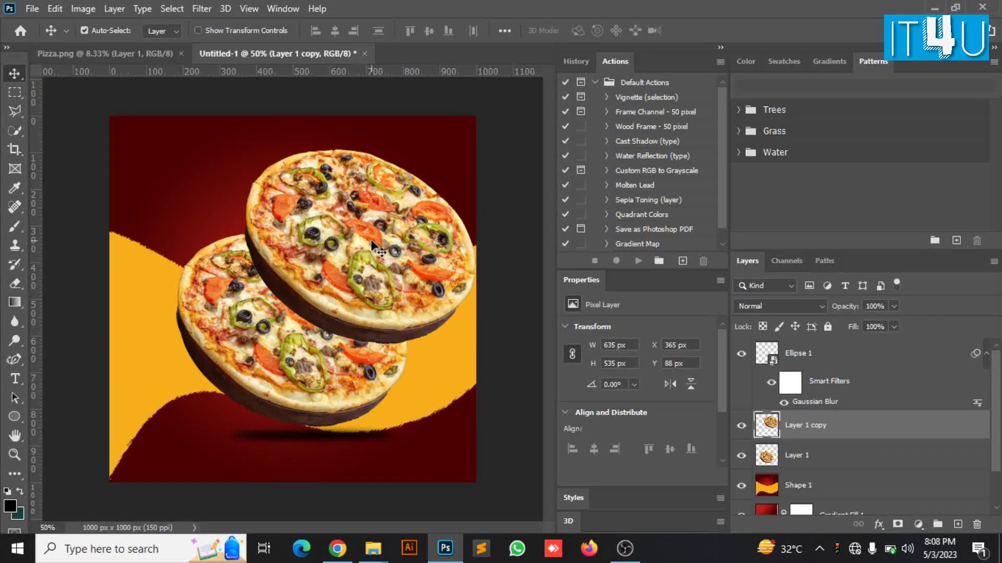
key("ctrl+t")
left_click_drag(272, 159, 273, 229)
left_click_drag(374, 299, 391, 349)
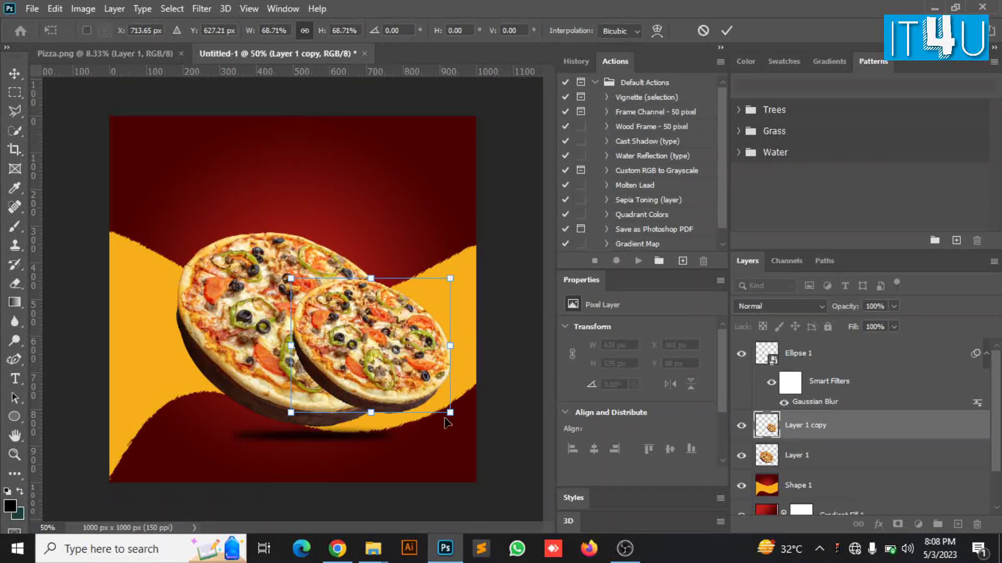
left_click_drag(450, 413, 464, 424)
left_click(727, 31)
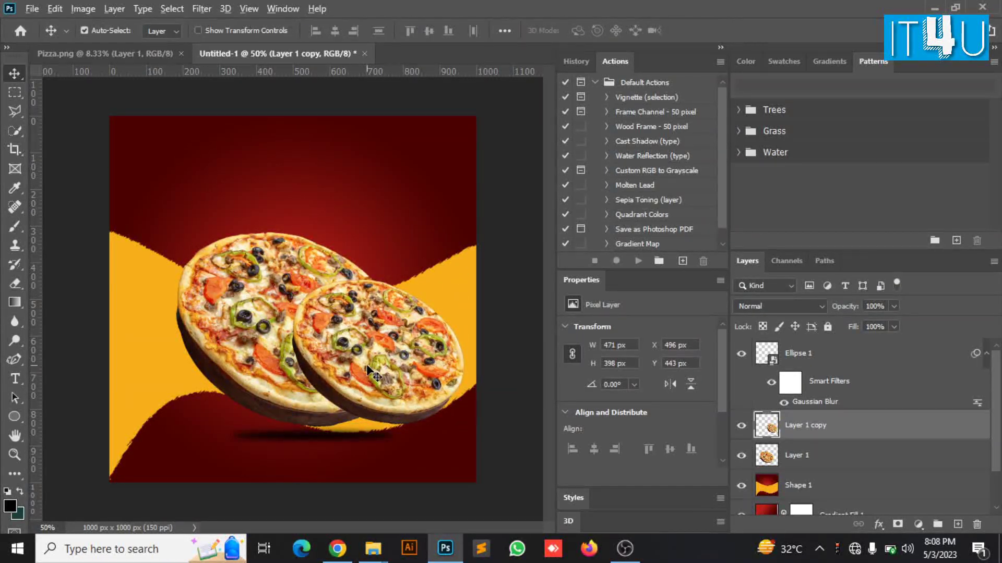
Duplicate the pizza again, shrink it to about 59% and move it top-right
left_click_drag(390, 347, 406, 199)
key("ctrl+t")
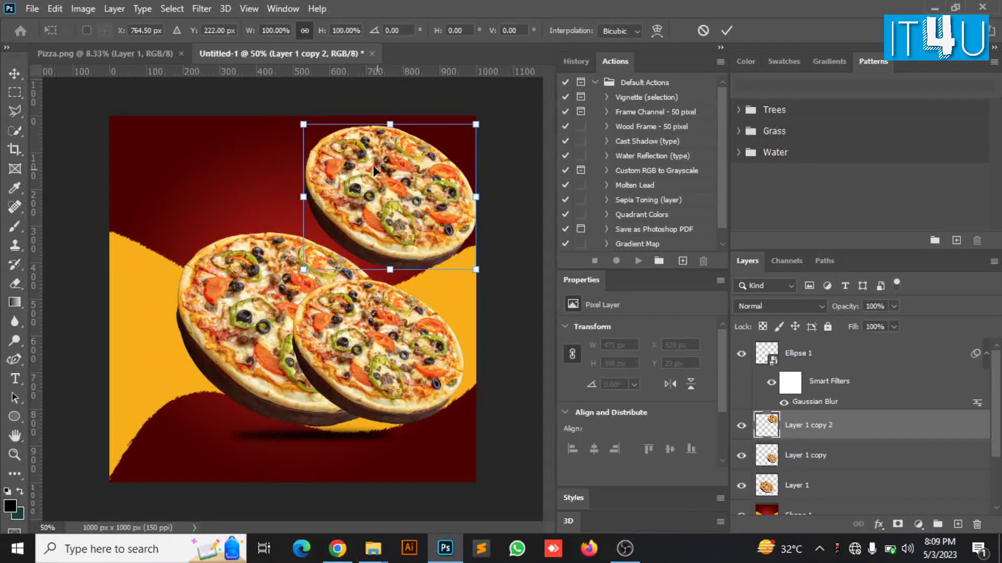
left_click_drag(300, 123, 374, 184)
left_click_drag(435, 215, 448, 135)
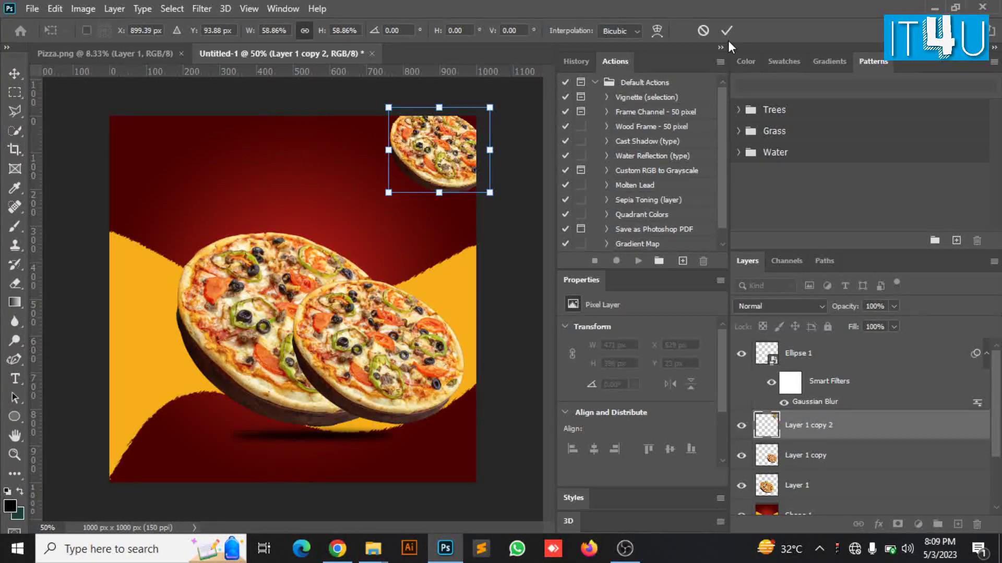
Gaussian-blur the top-right pizza and copy it to the bottom-left corner
left_click(727, 32)
left_click(201, 9)
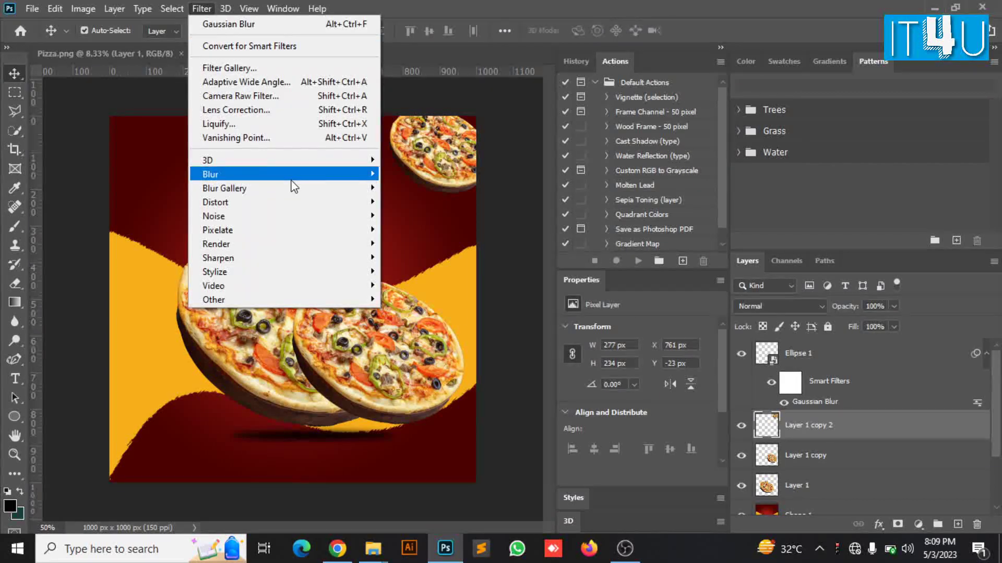
mouse_move(305, 181)
left_click(423, 230)
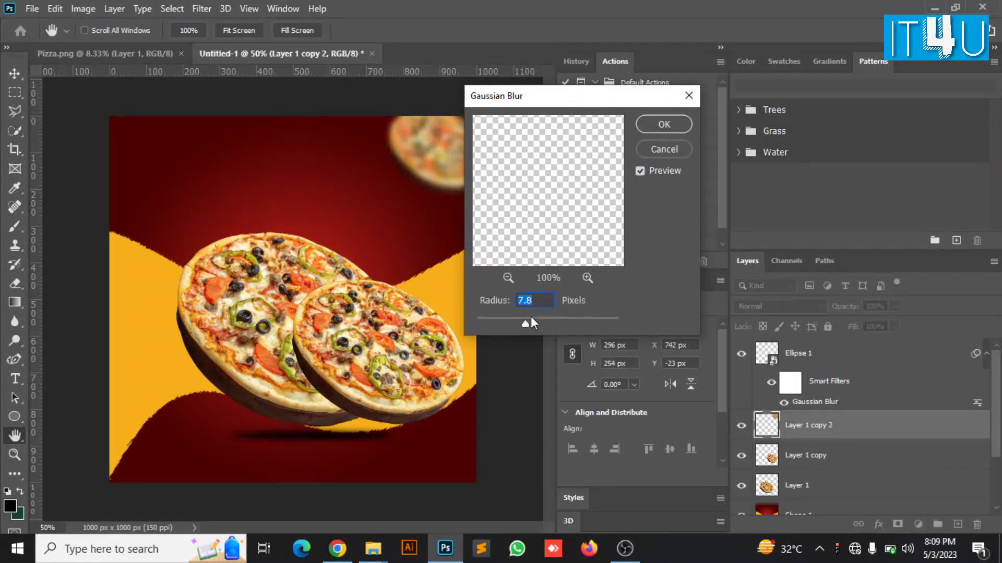
left_click(663, 124)
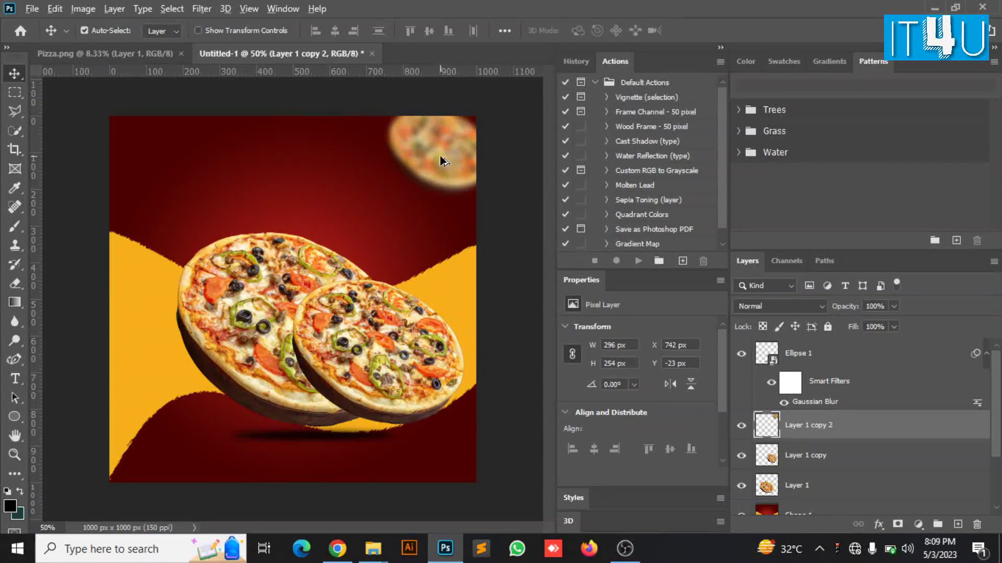
left_click_drag(439, 156, 139, 463)
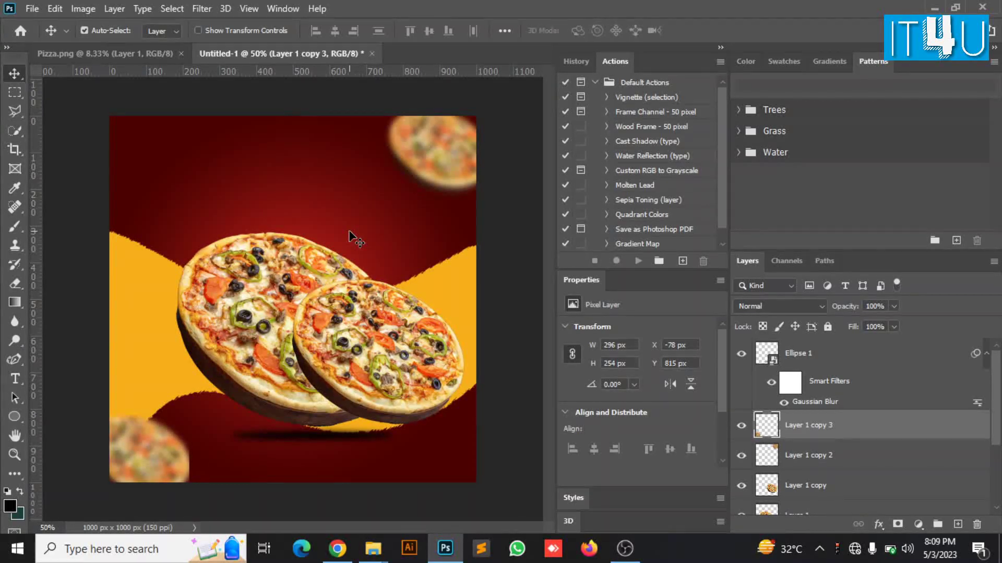
Rotate the front pizza about -18° and shift the pizzas slightly left
left_click(376, 328)
key("ctrl+t")
left_click_drag(471, 434, 487, 383)
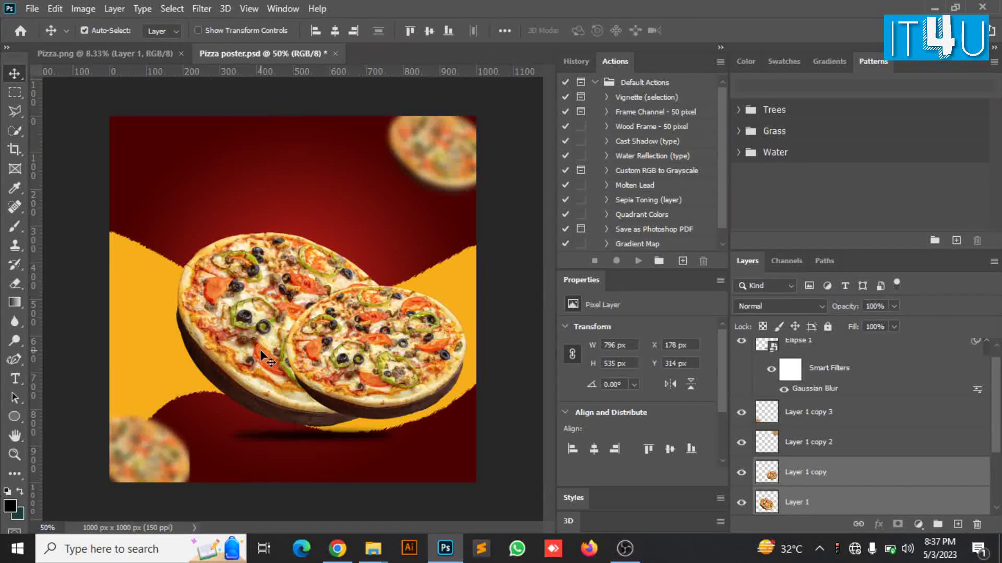
left_click_drag(274, 351, 259, 350)
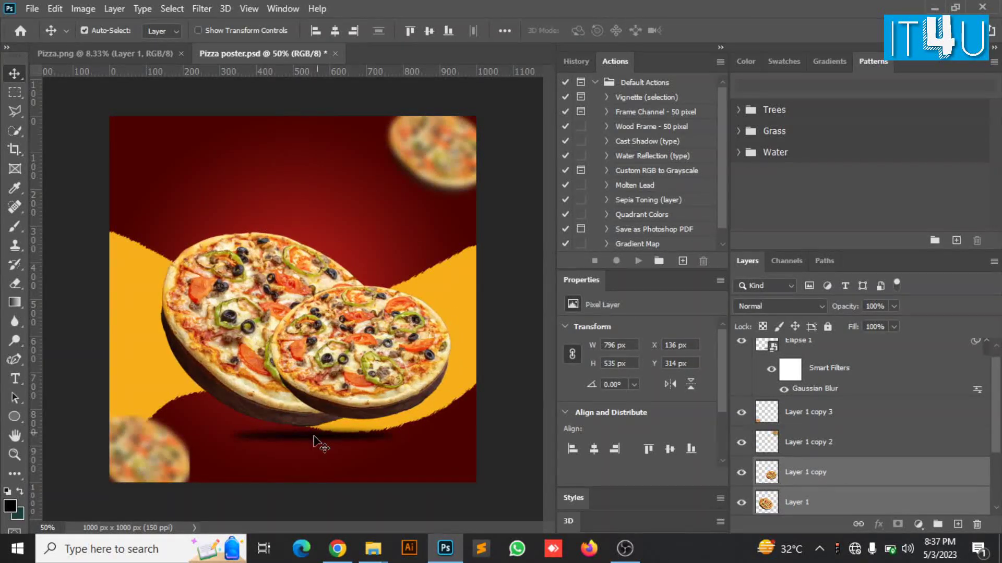
left_click(311, 438)
left_click(315, 442)
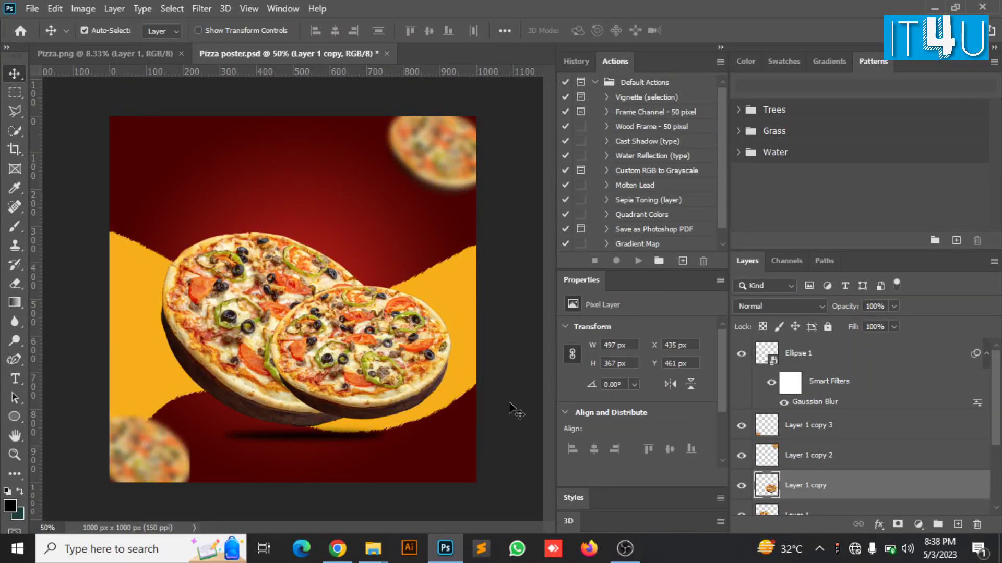
left_click(498, 471)
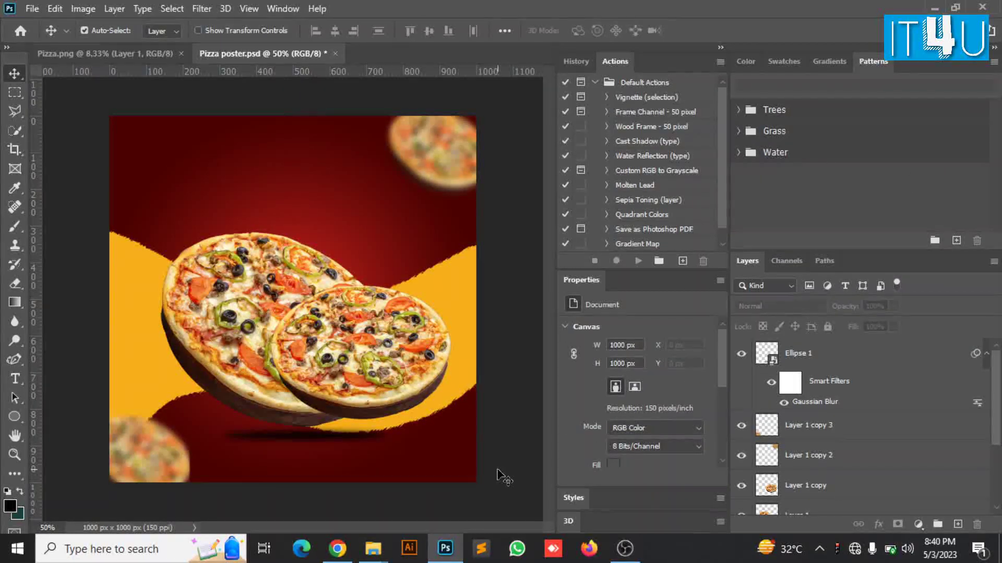
Give the front pizza layer (Layer 1 copy) a drop shadow with opacity lowered from 40 to 26%
left_click(397, 371)
left_click(878, 524)
left_click(898, 517)
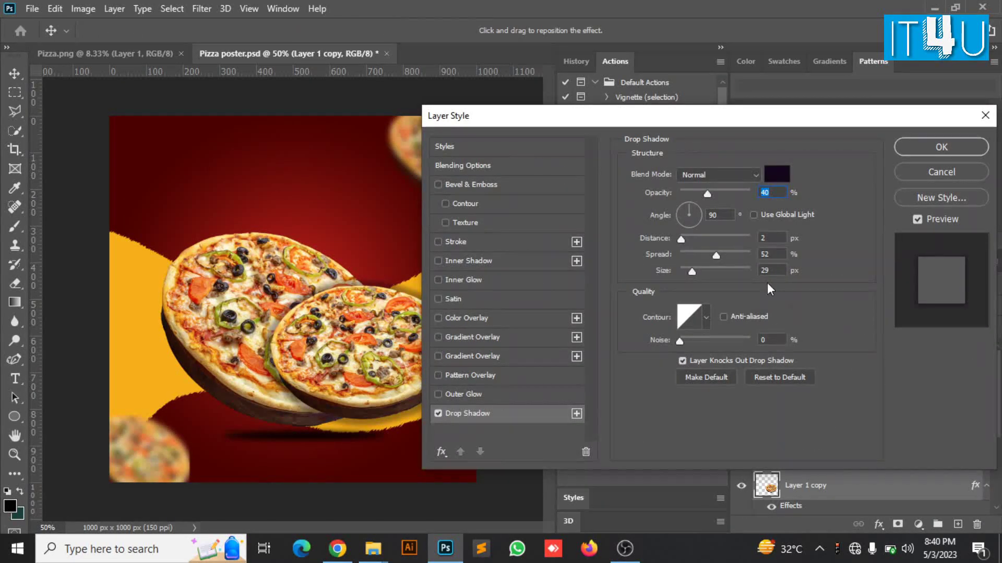
left_click_drag(706, 195, 699, 196)
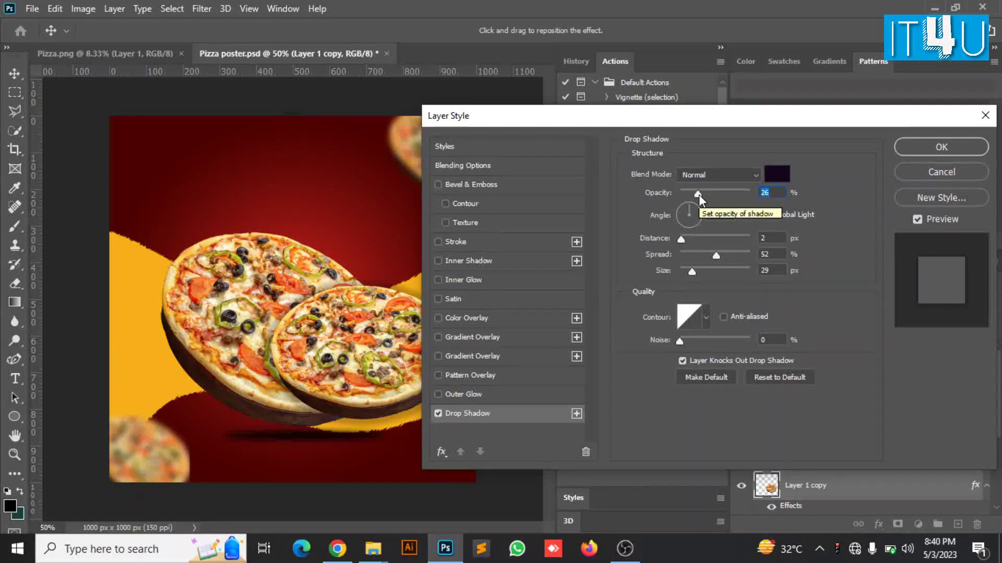
left_click(912, 150)
left_click(495, 427)
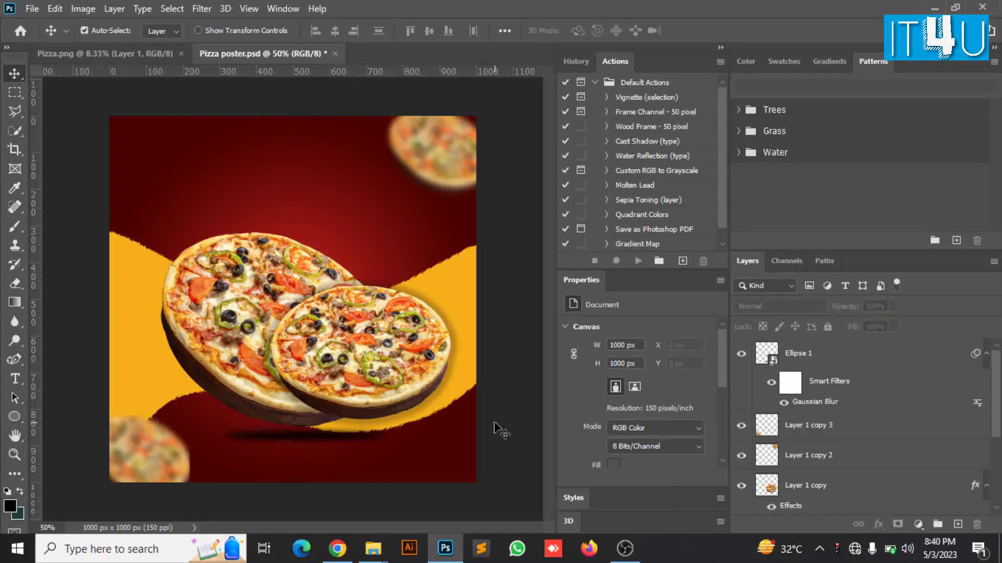
Type the heading 'SPICY PIZZA' in the Saucer BB font near the top of the poster
key("t")
left_click(211, 30)
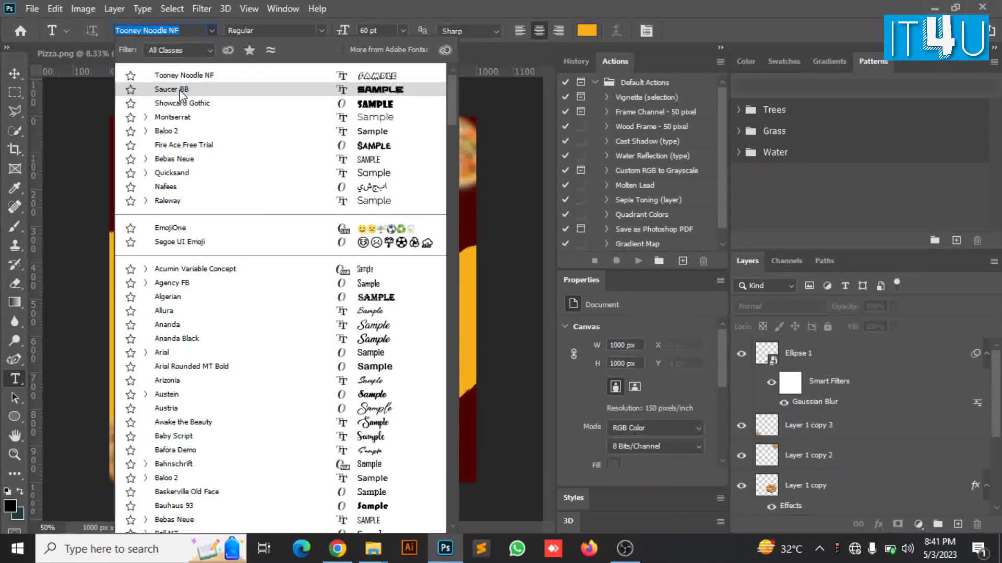
left_click(207, 80)
left_click(200, 193)
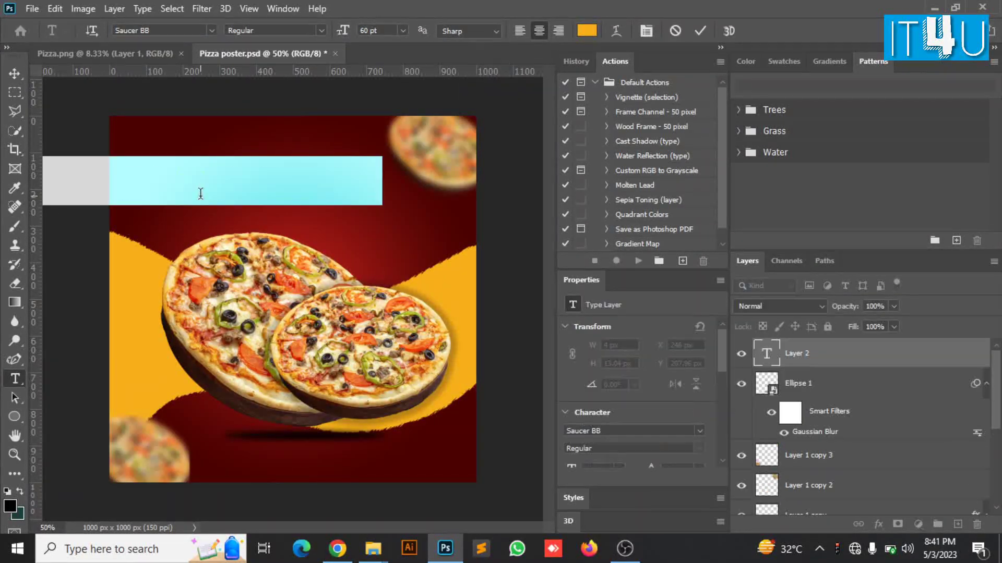
type("SPICY PIZZA")
left_click(700, 31)
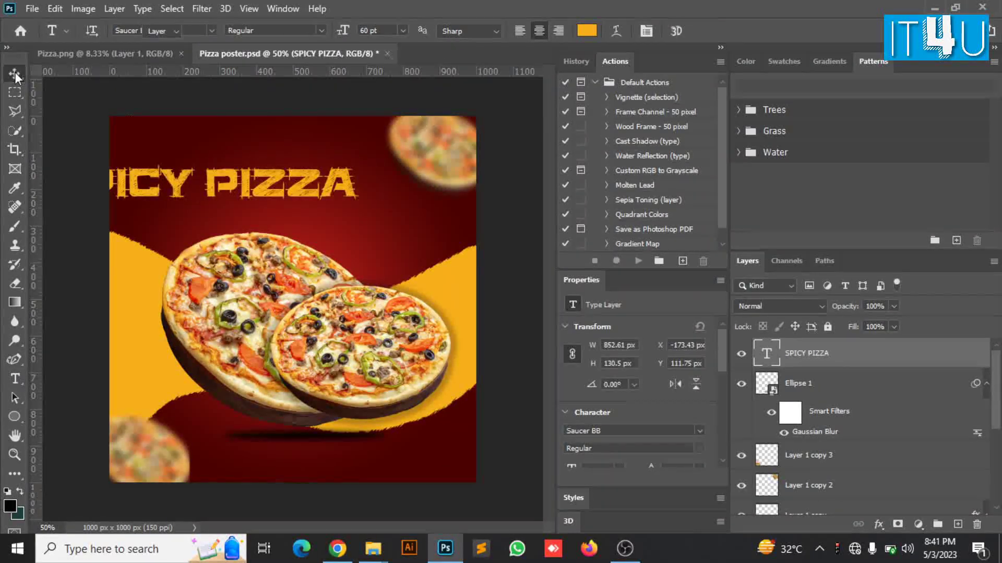
Move the SPICY PIZZA heading onto the poster, then scale it down and centre it
left_click(14, 73)
left_click_drag(223, 197, 323, 200)
key("ctrl+t")
left_click_drag(142, 200, 222, 199)
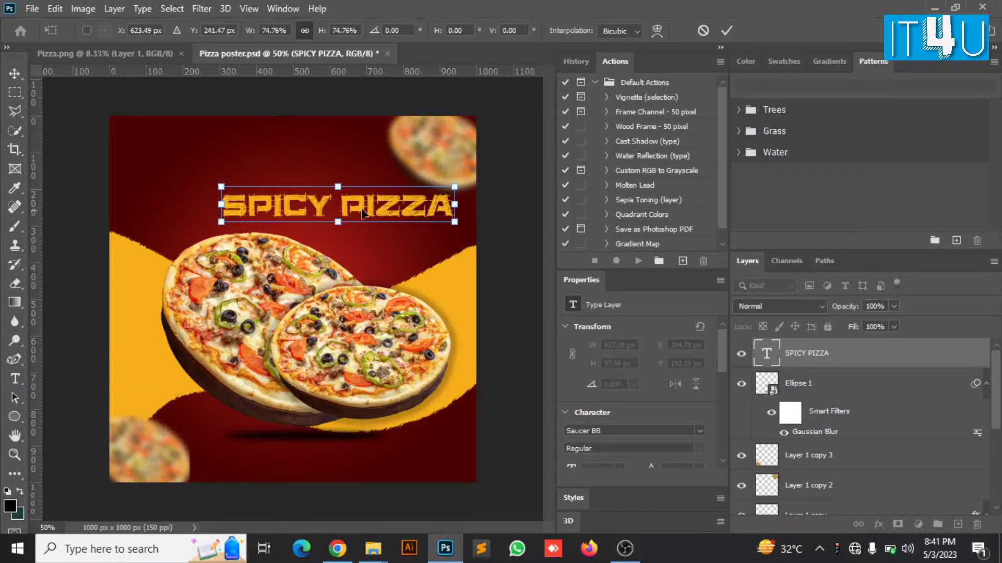
left_click_drag(358, 202, 313, 201)
left_click(727, 31)
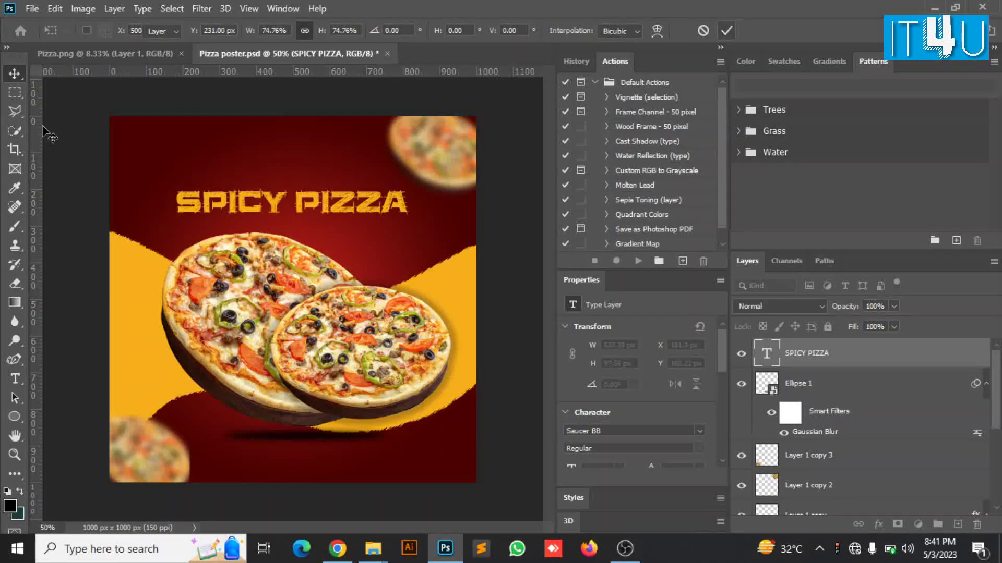
left_click(45, 127)
Add 'SUPER' in Tooney Noodle NF at 30 pt just above the SPICY PIZZA heading
key("t")
left_click(187, 167)
type("SUPER")
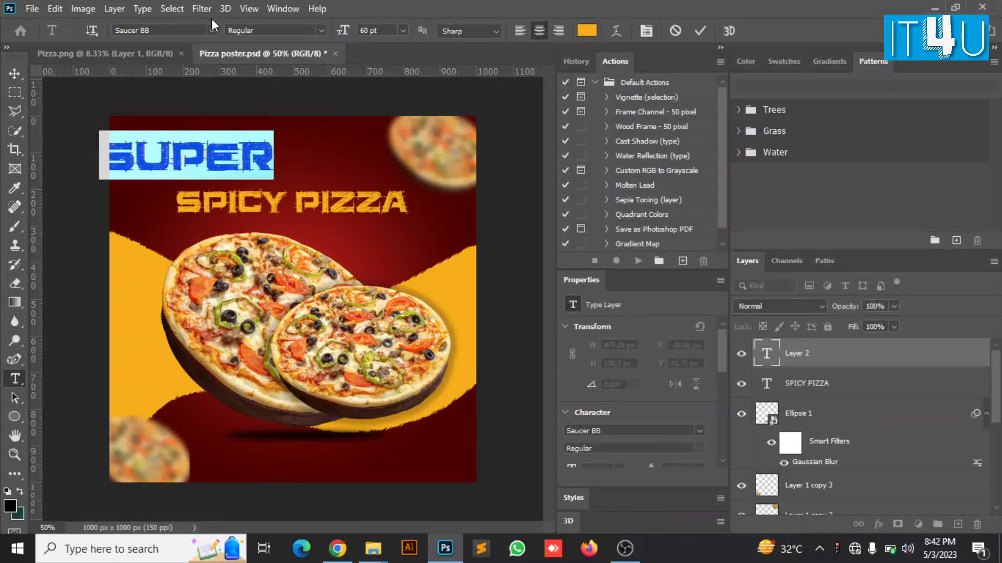
left_click(211, 30)
left_click(204, 79)
type("30")
key("Return")
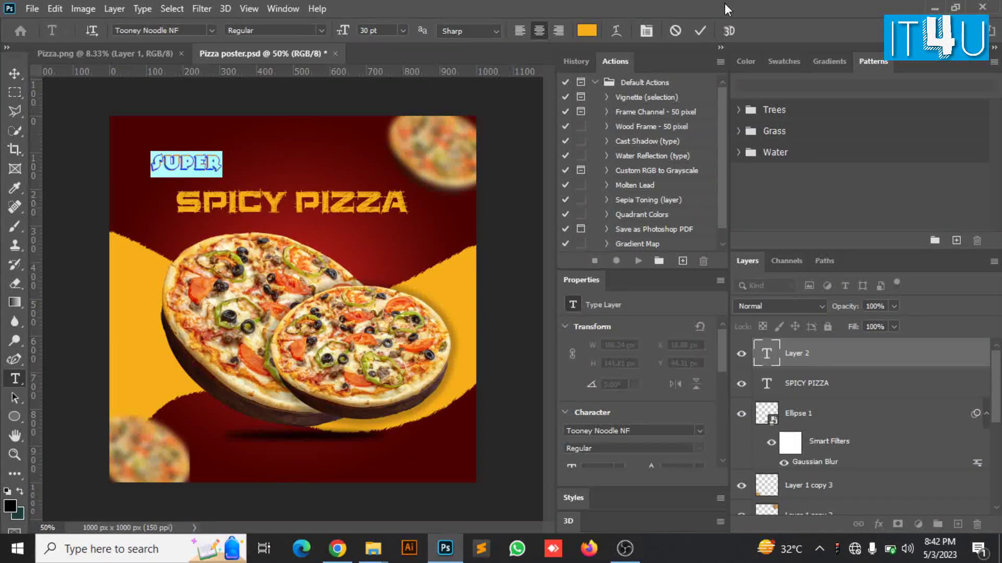
left_click(699, 30)
left_click(15, 73)
left_click_drag(199, 172, 225, 186)
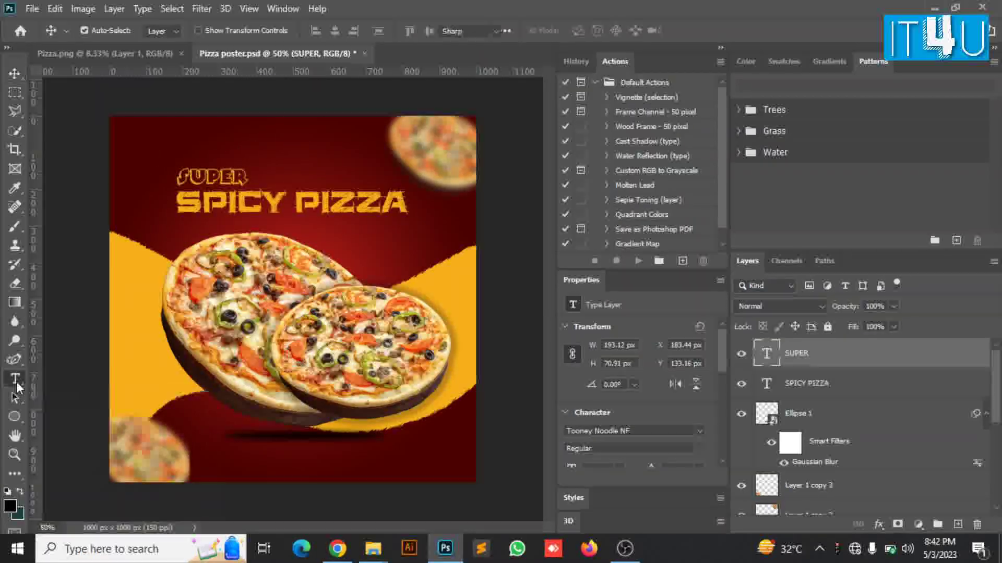
left_click(16, 383)
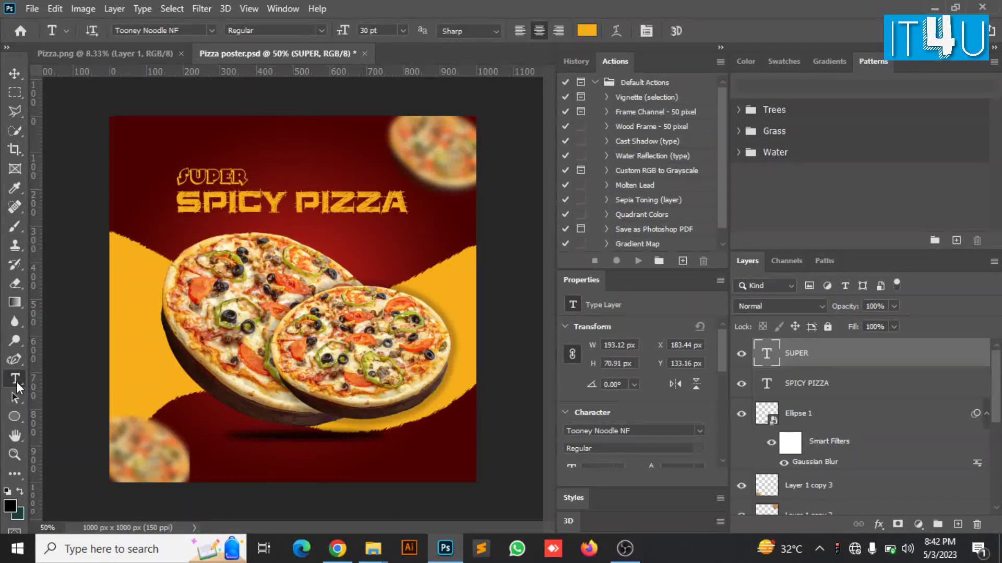
Add a small white SPICY PIZZA tag in Showcard Gothic 15 pt in the top-left corner
left_click(126, 139)
type("1 PIZZA")
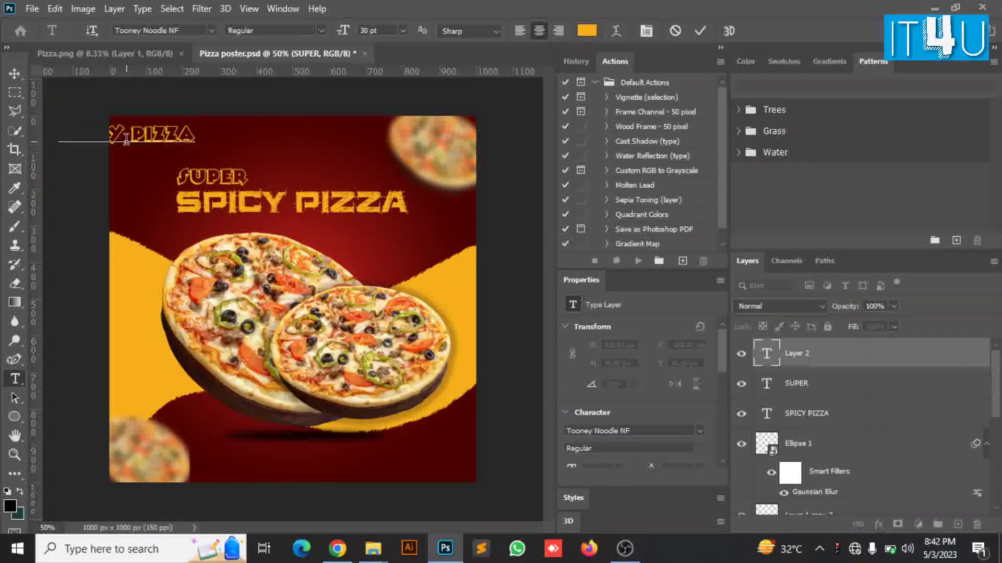
key("ctrl+a")
left_click(211, 31)
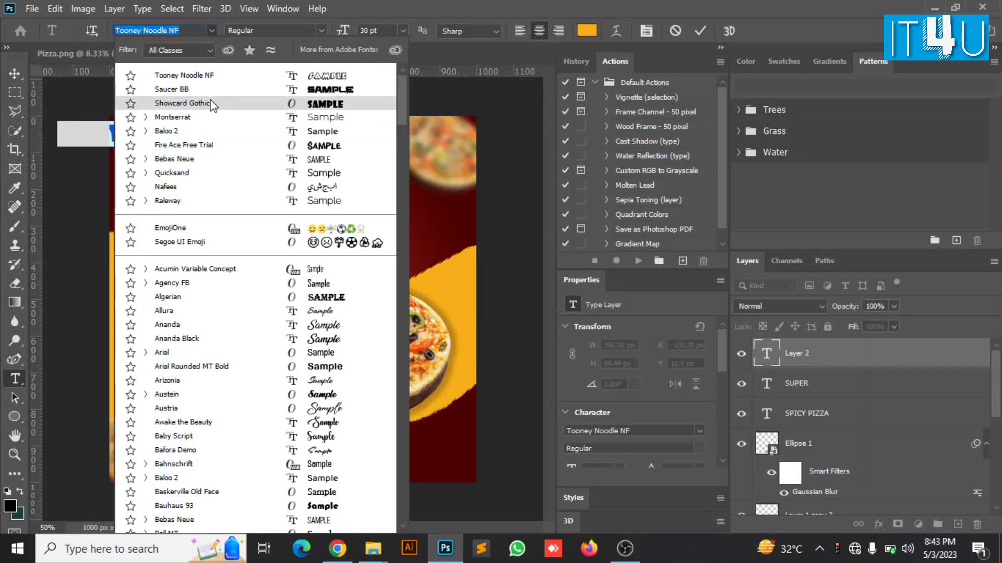
left_click(183, 103)
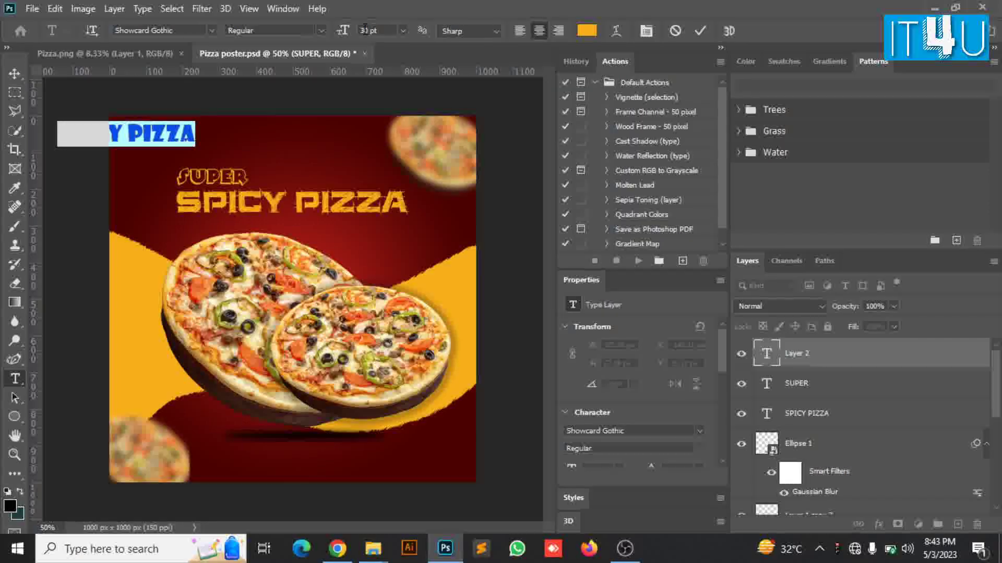
type("5")
key("Return")
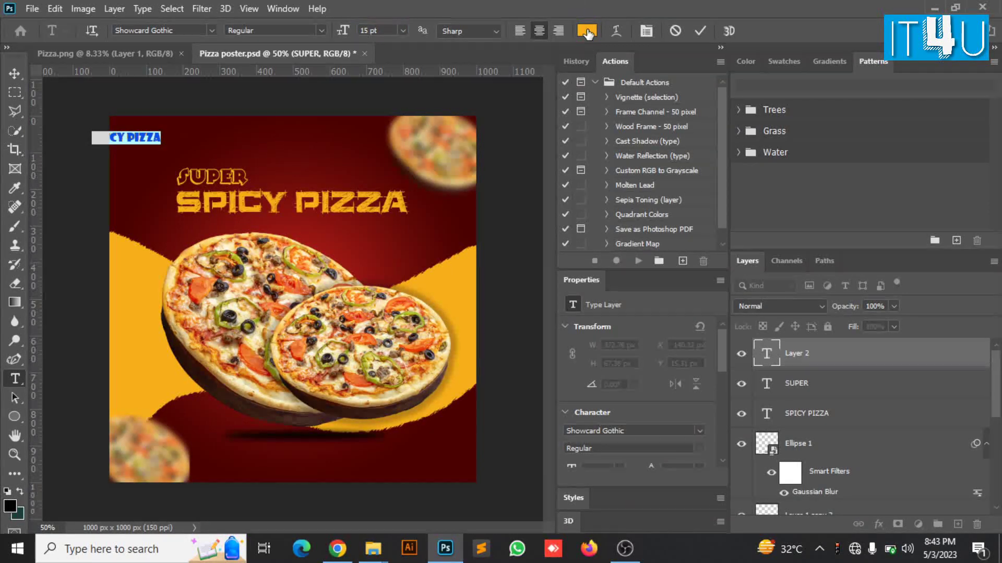
left_click(587, 30)
left_click_drag(564, 141, 555, 130)
left_click(886, 123)
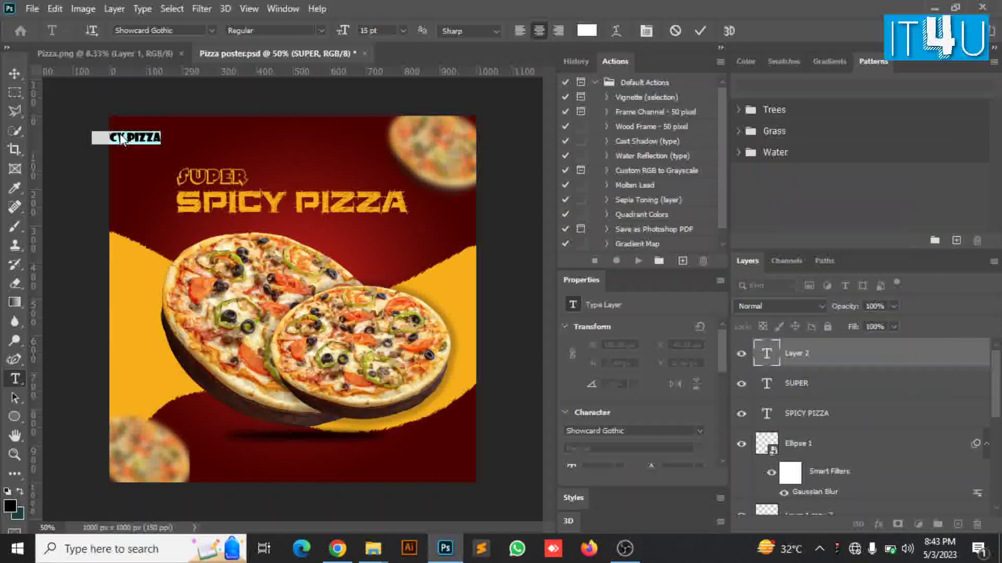
left_click(700, 30)
key("v")
left_click_drag(151, 141, 181, 137)
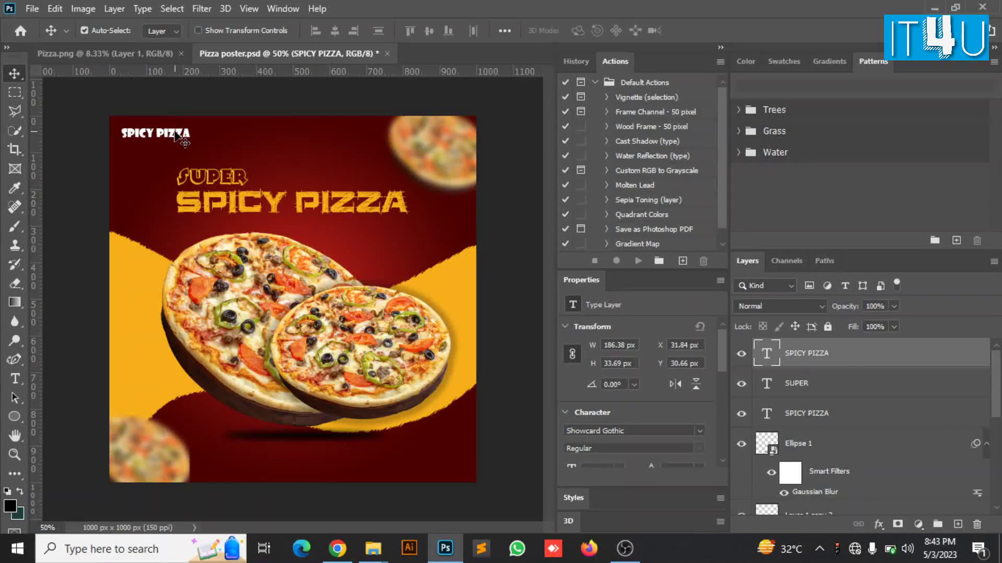
Add 'ORDER NOW!' text centred along the bottom of the poster
key("t")
left_click(247, 466)
type("ORDER NOW!")
left_click_drag(248, 465, 294, 464)
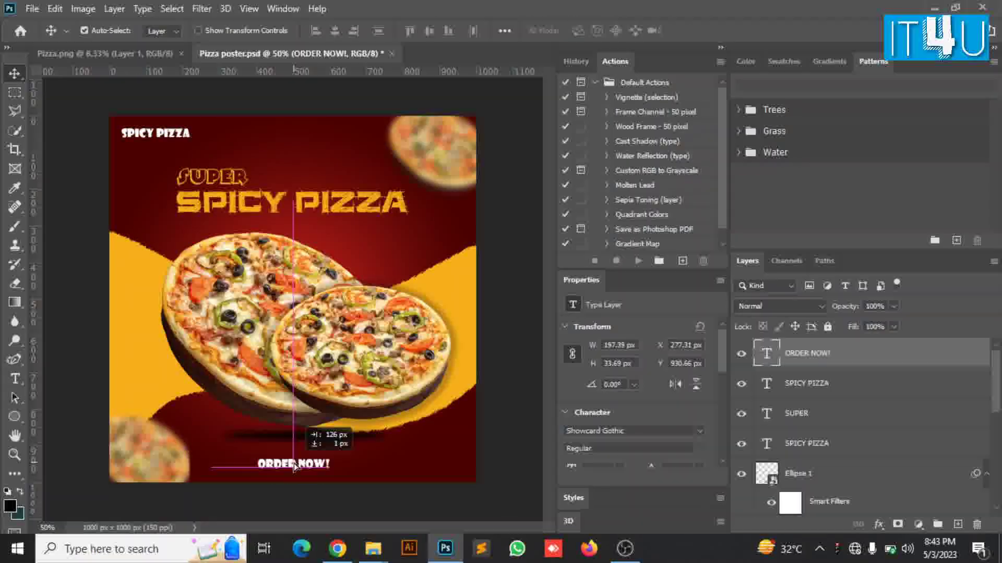
Type left-aligned 'Free Delivery' text at bottom right with a phone number line beneath
left_click(385, 465)
left_click(159, 31)
type("Free Delivery")
key("Return")
type("+92 000 00 00")
Format the delivery text at 12 pt with 14 pt leading in orange
key("ctrl+a")
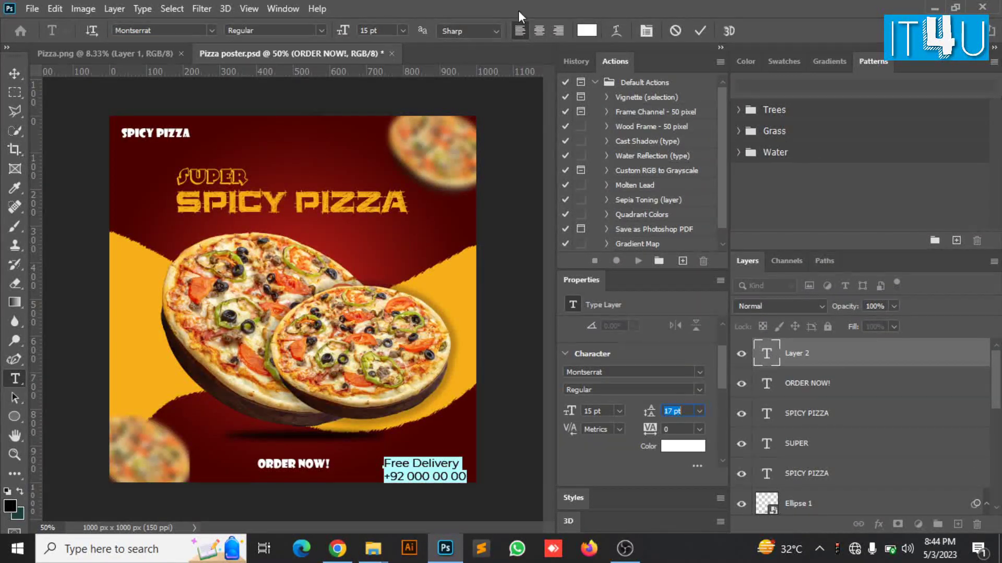
double_click(370, 30)
type("12")
key("Return")
double_click(673, 411)
type("14")
left_click(682, 446)
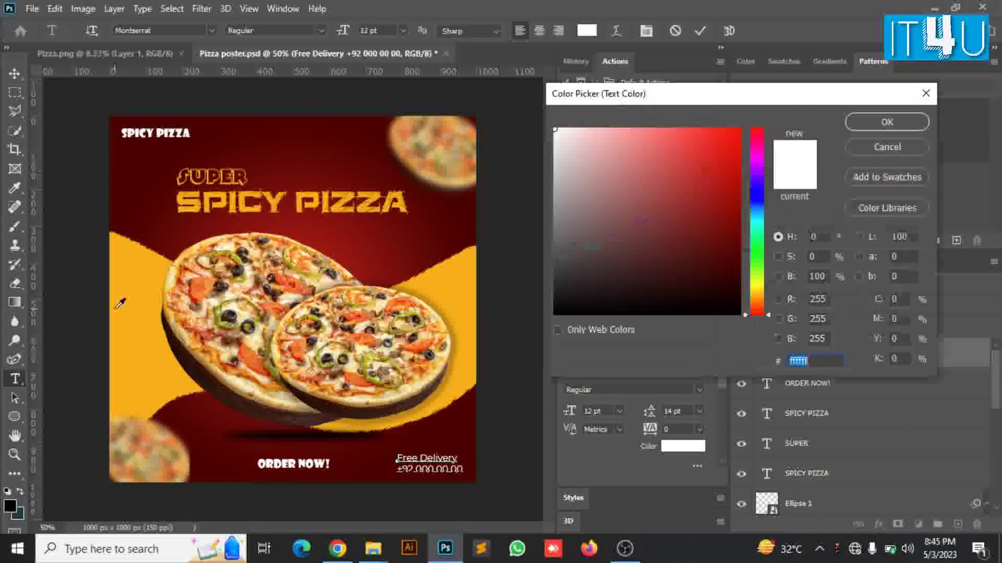
left_click(887, 118)
key("ctrl+Return")
Enlarge the ORDER NOW! text with Free Transform
left_click(303, 464, "ctrl")
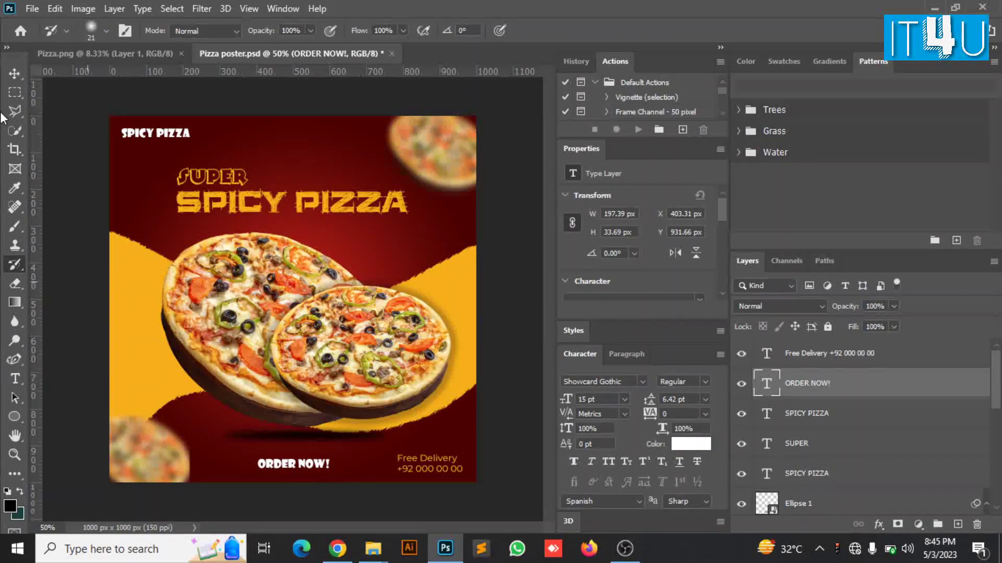
left_click(15, 74)
key("ctrl+t")
left_click_drag(330, 457, 350, 455)
left_click(508, 286)
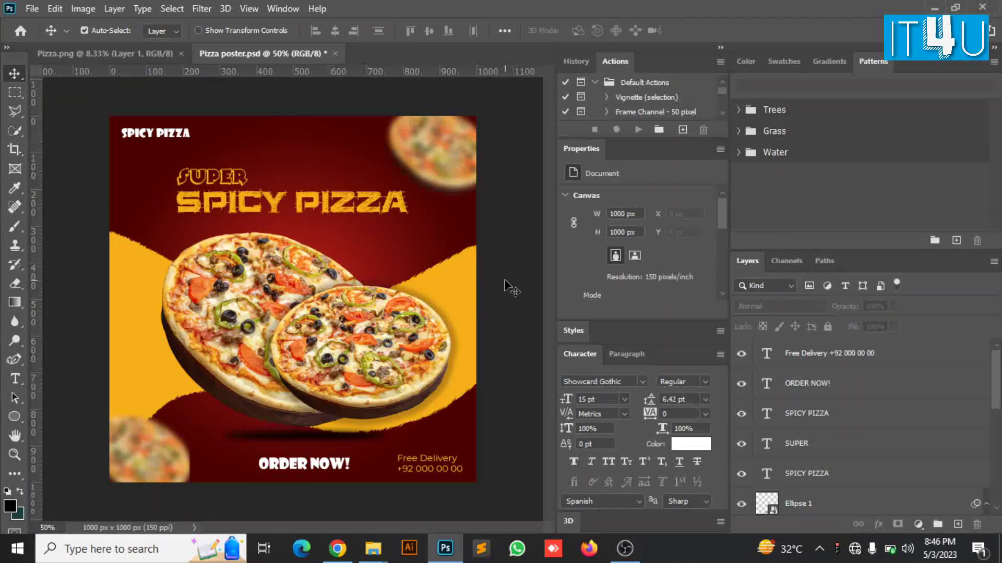